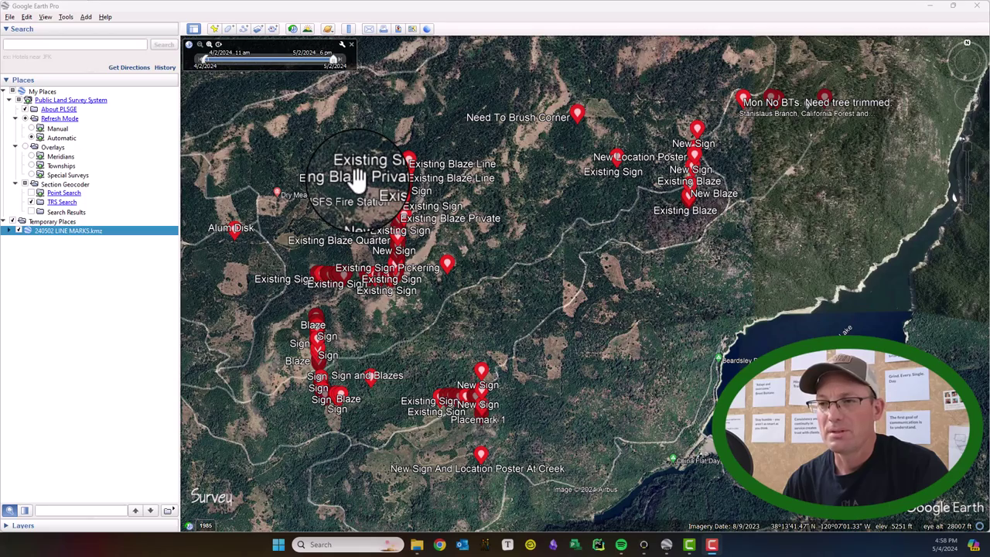
Zoom in on the 240502 LINE MARKS placemark cluster near Dry Meadow USFS Fire Station.
double_click(282, 158)
drag(320, 154, 277, 175)
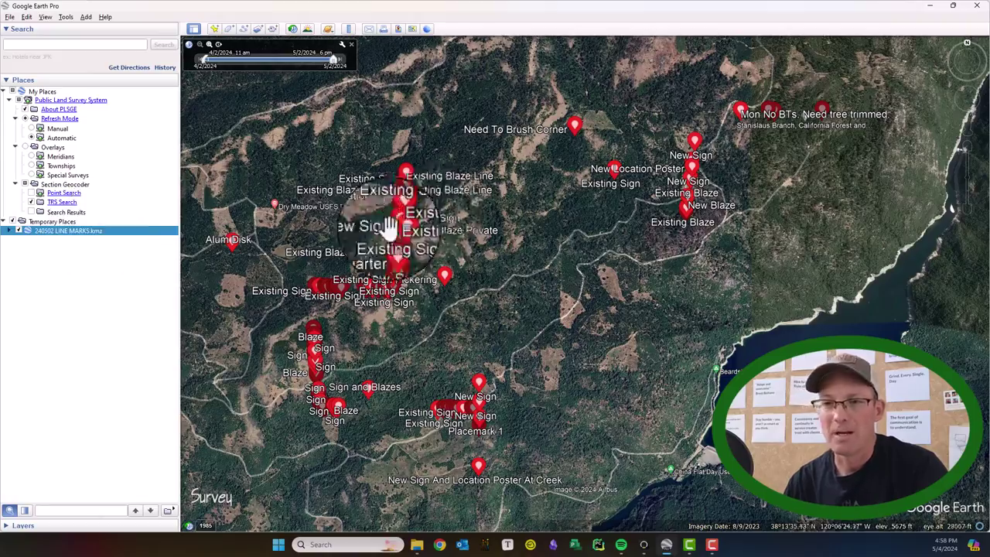
scroll(390, 228, up, 5)
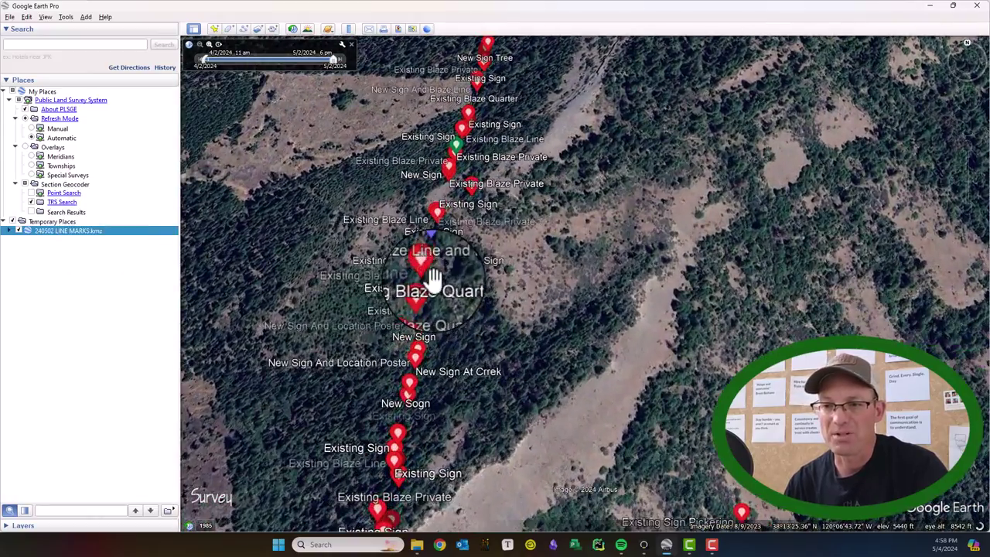
drag(433, 277, 592, 146)
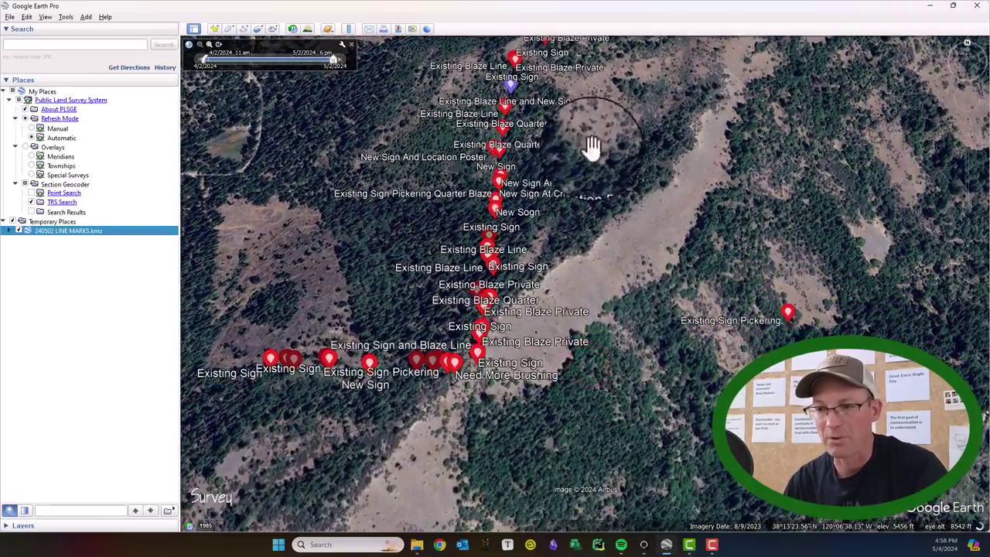
scroll(546, 245, down, 3)
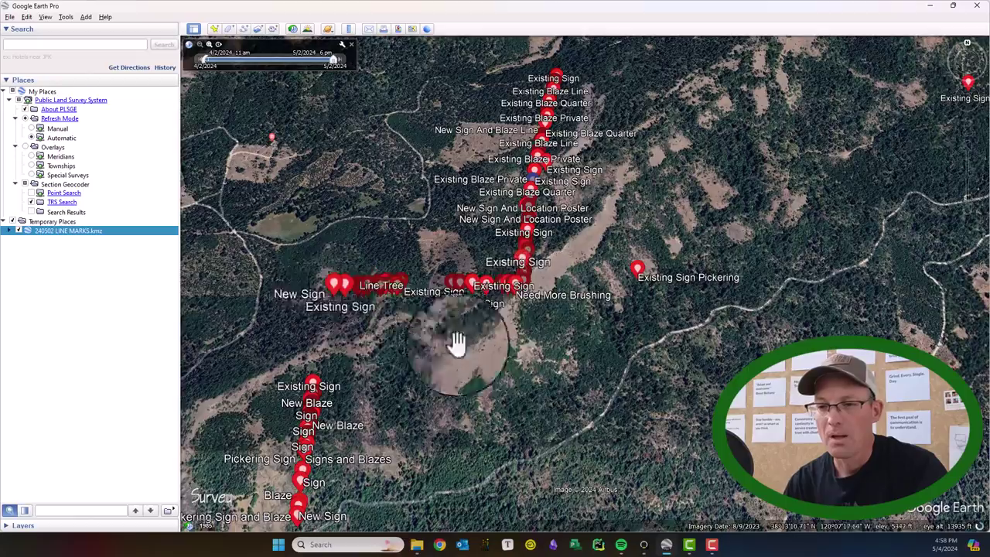
scroll(457, 340, up, 5)
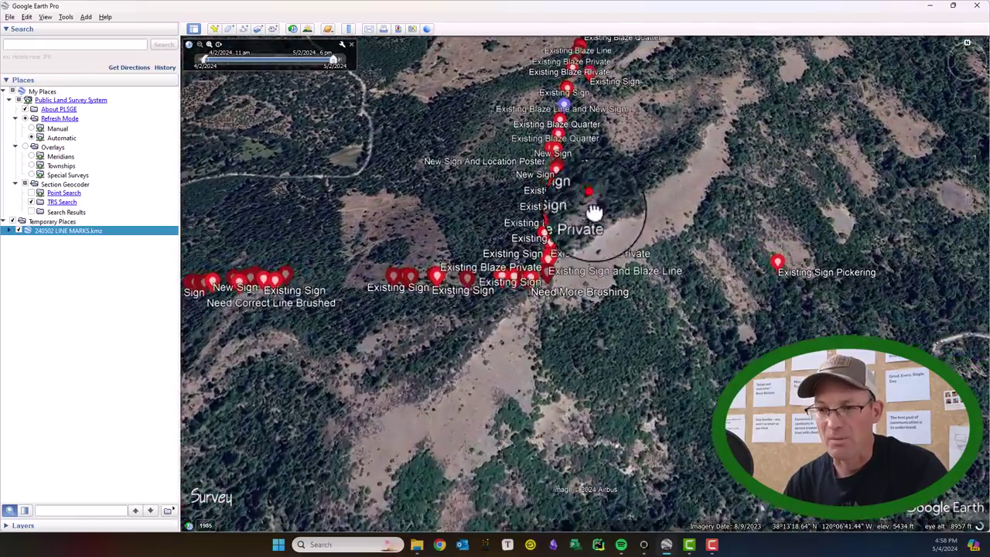
drag(591, 203, 387, 258)
scroll(387, 251, down, 3)
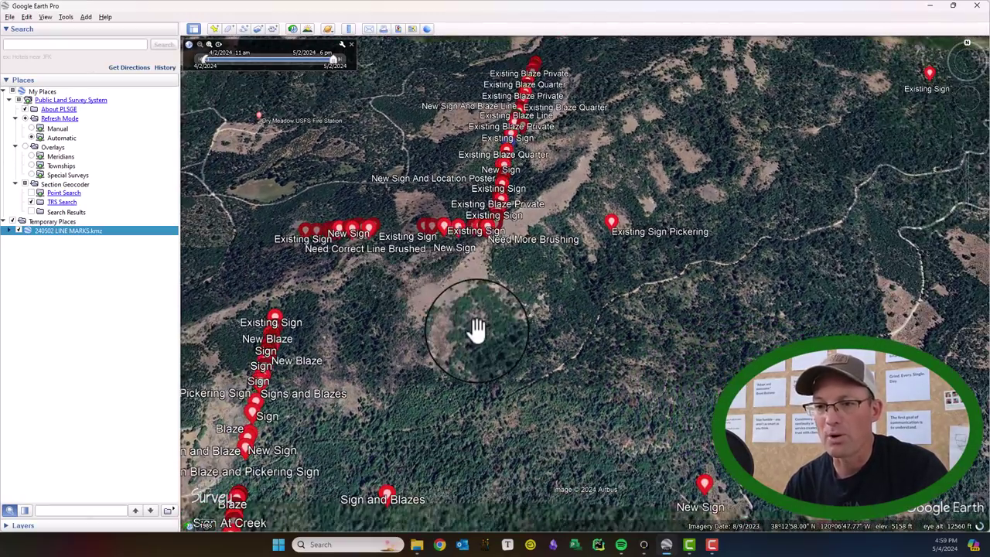
drag(556, 347, 564, 207)
Pan along the survey lines to bring the other placemark clusters, including the northern ones, into view.
drag(323, 265, 457, 460)
drag(654, 255, 548, 402)
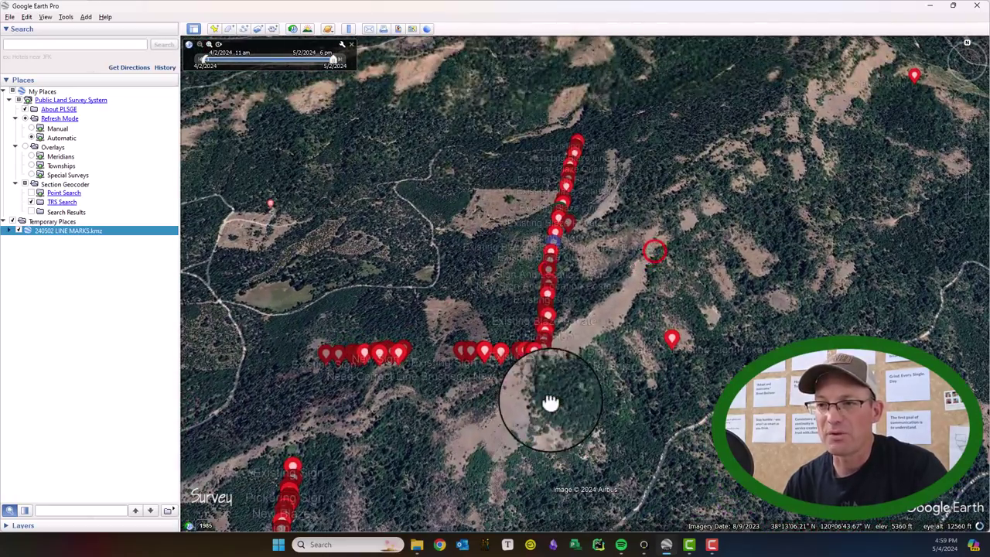
drag(646, 399, 286, 397)
drag(613, 319, 868, 302)
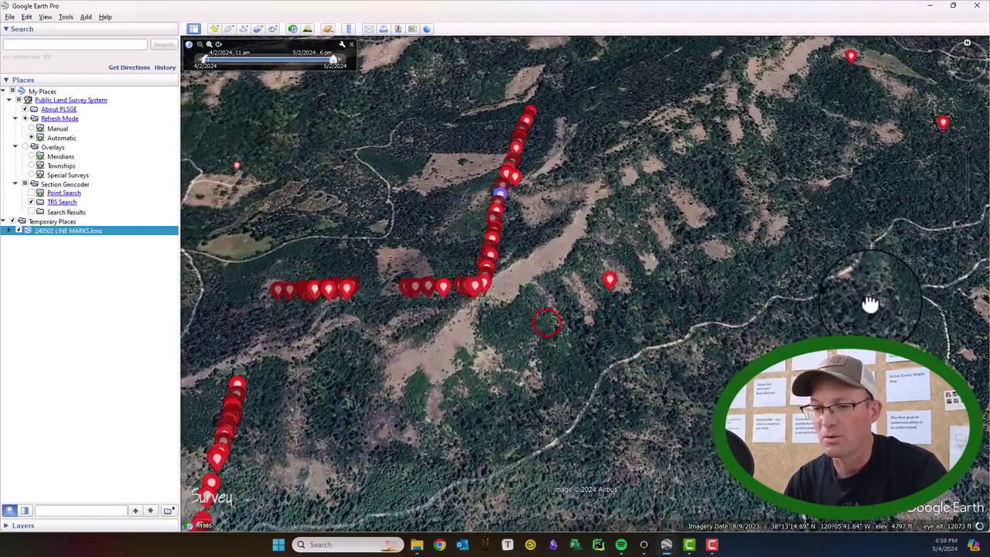
drag(382, 376, 491, 313)
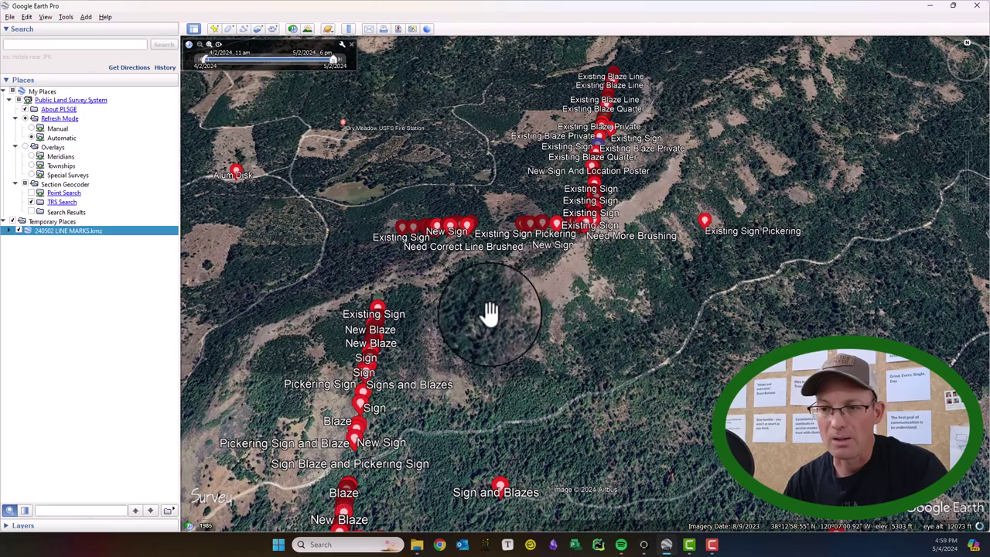
drag(580, 421, 621, 346)
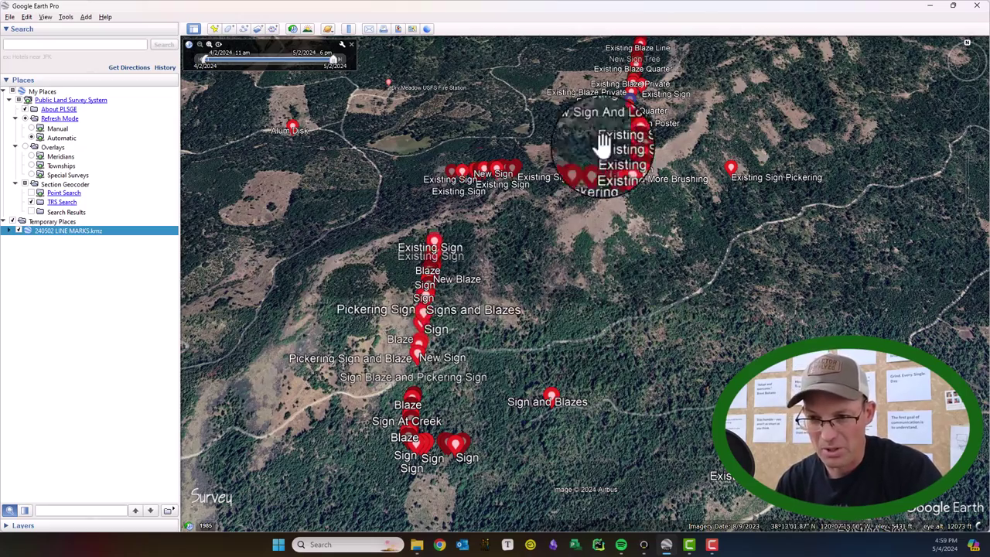
drag(685, 415, 707, 404)
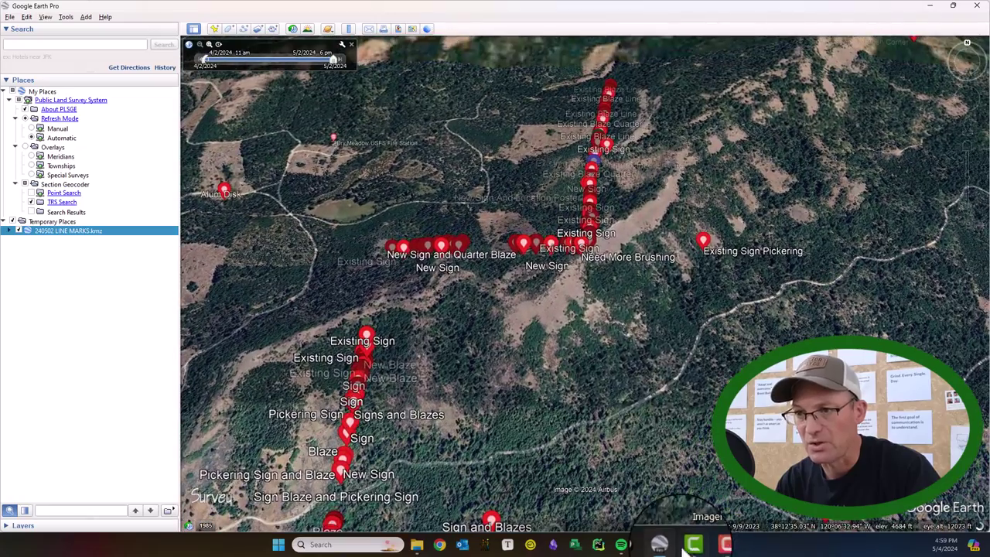
drag(637, 239, 733, 266)
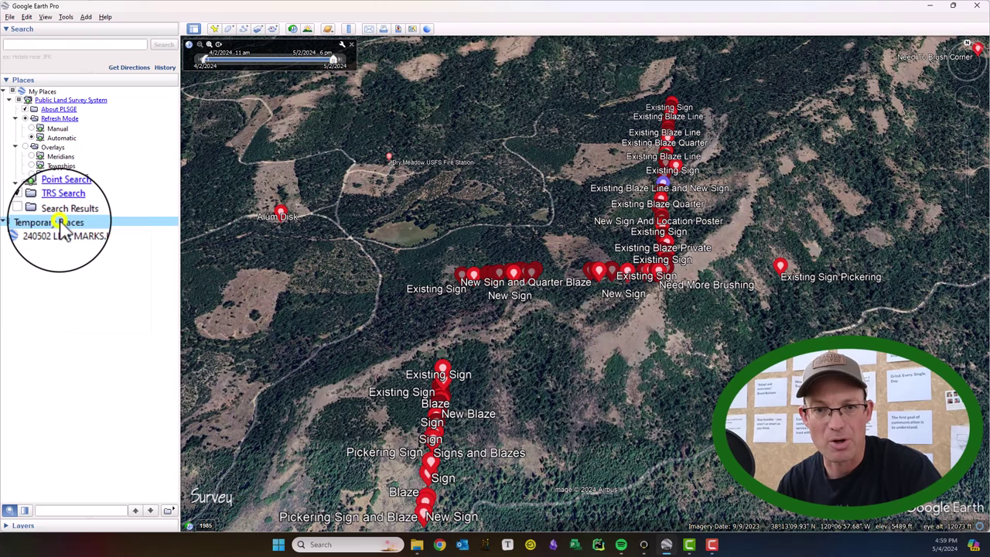
Create a folder named 'Brushing Todos' under Temporary Places.
mouse_move(77, 225)
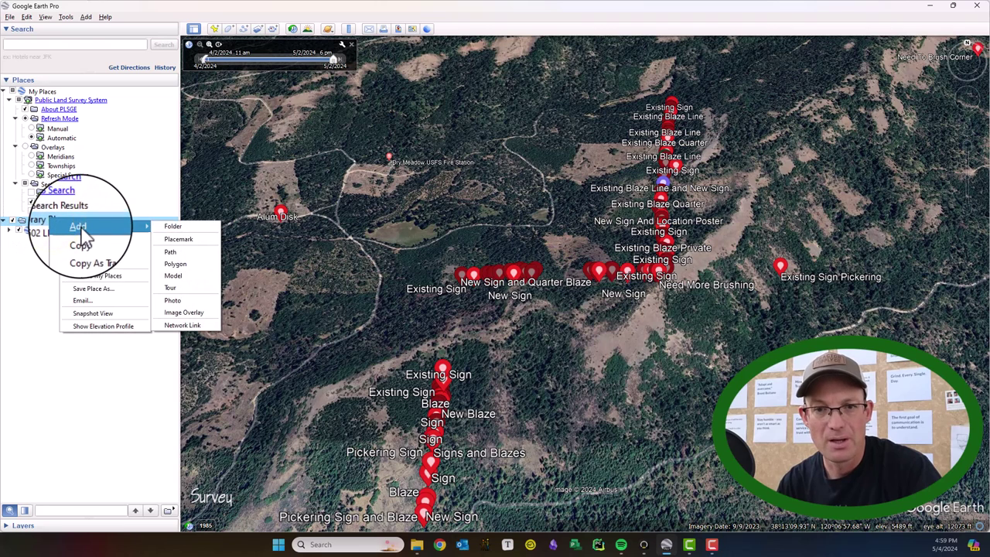
click(164, 234)
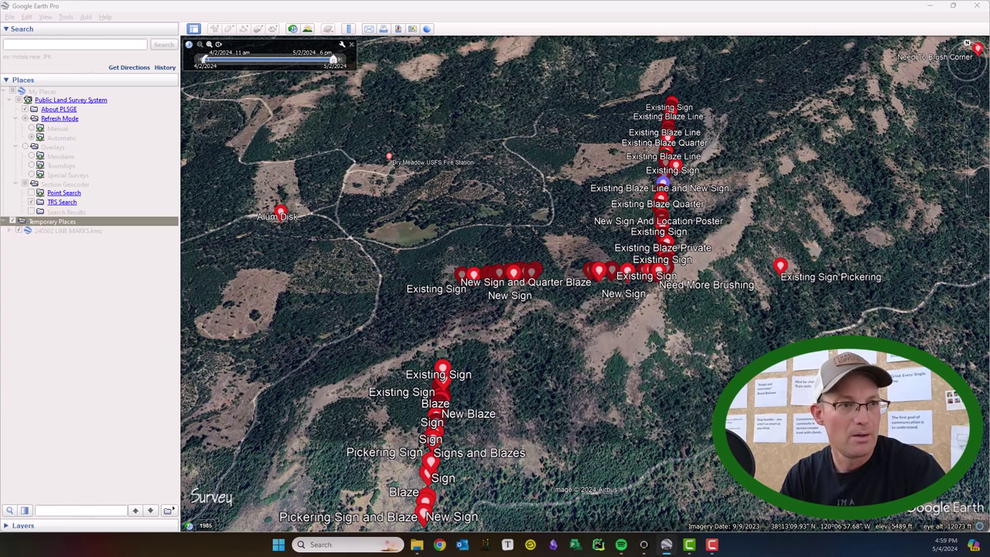
key(Return)
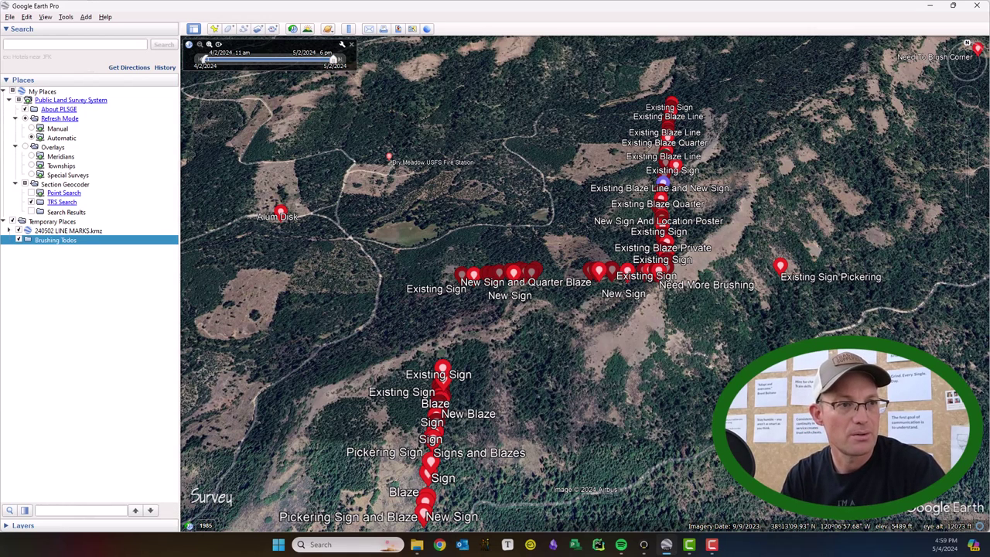
click(136, 281)
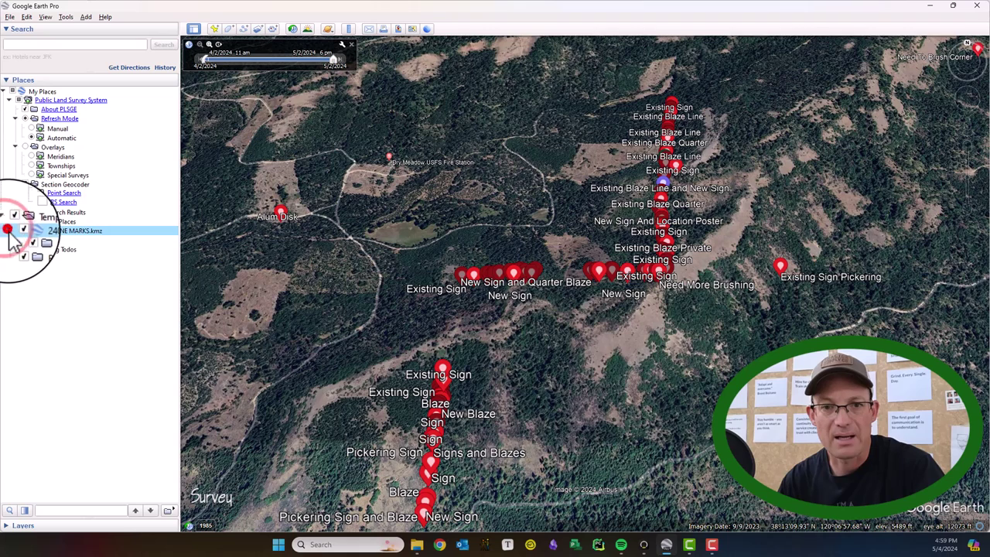
Move the 'Mon No BTs. Need tree trimmed.' placemark from 240502 LINE MARKS.kmz into Brushing Todos.
click(16, 238)
scroll(67, 247, down, 3)
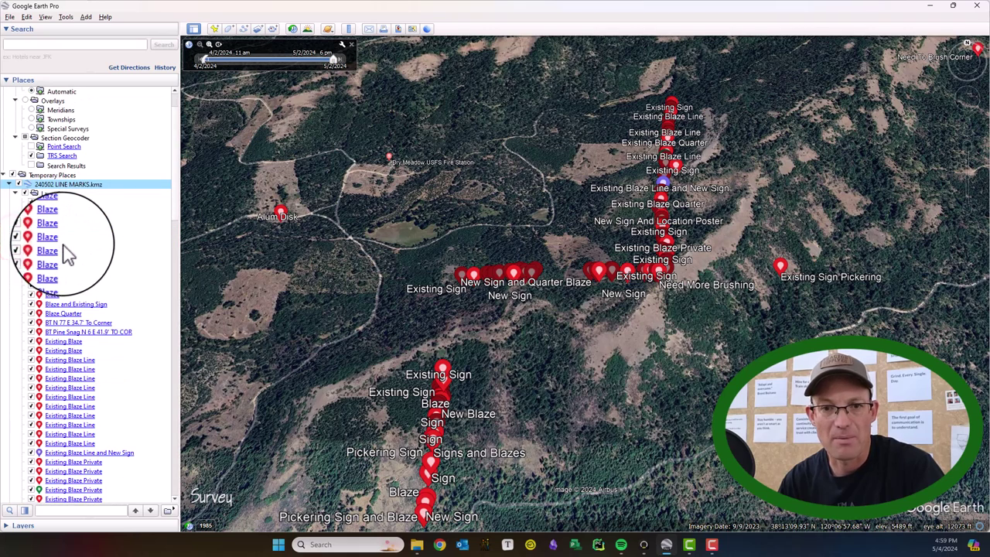
scroll(106, 309, down, 4)
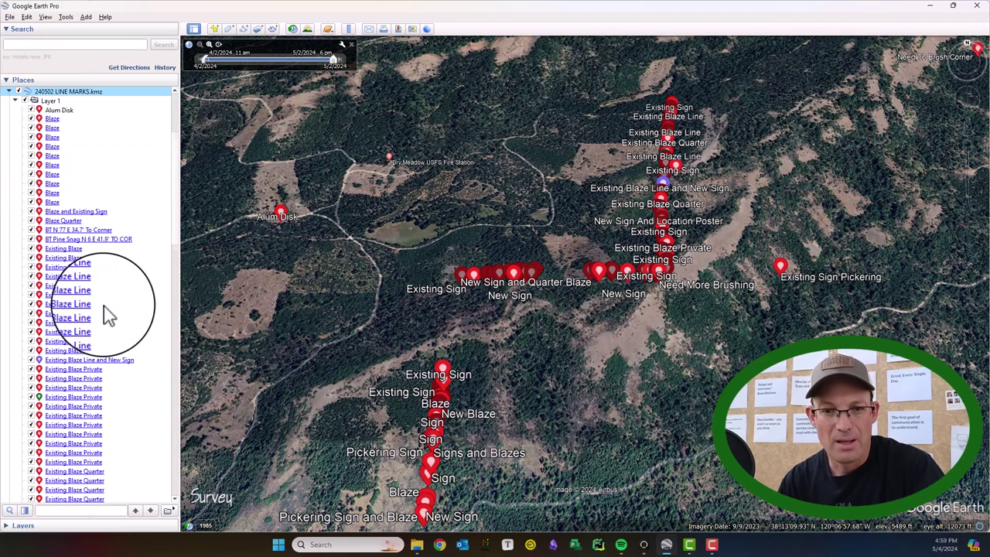
scroll(106, 309, down, 7)
scroll(108, 313, down, 10)
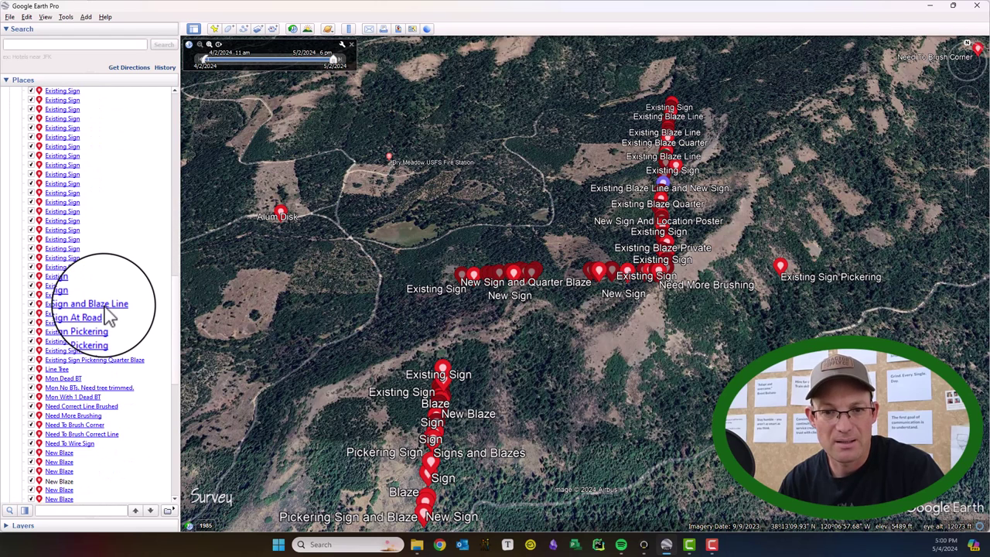
scroll(108, 315, down, 2)
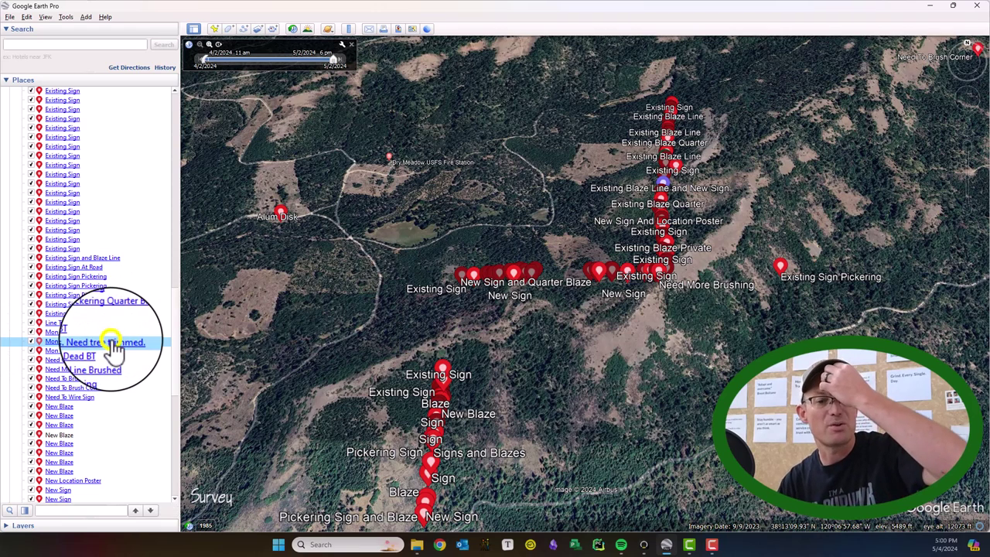
right_click(112, 346)
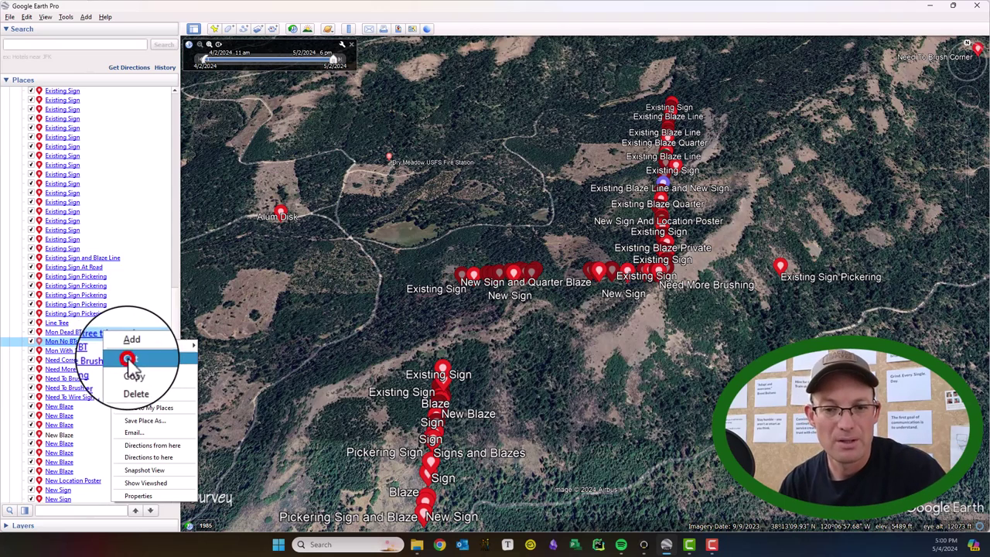
click(118, 358)
scroll(88, 349, down, 15)
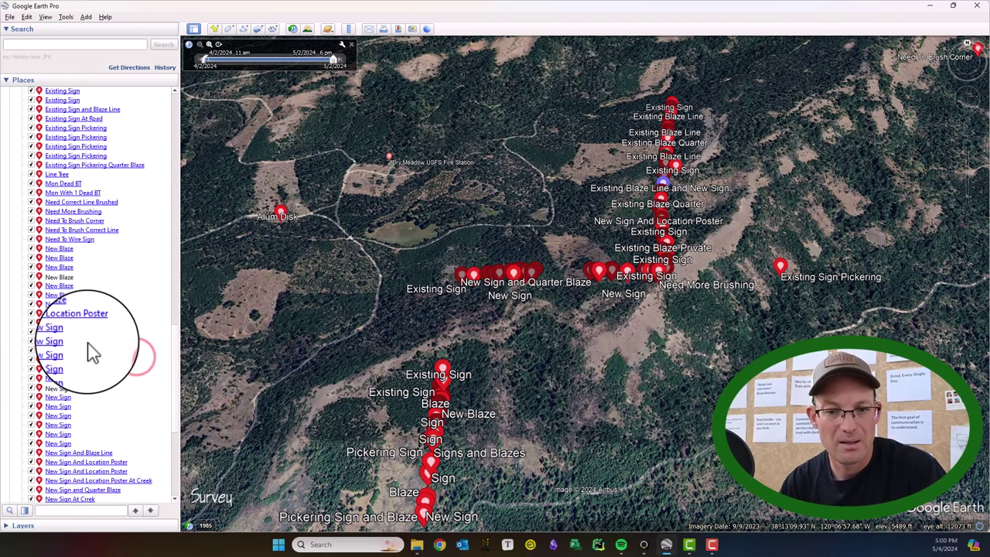
right_click(68, 498)
click(101, 391)
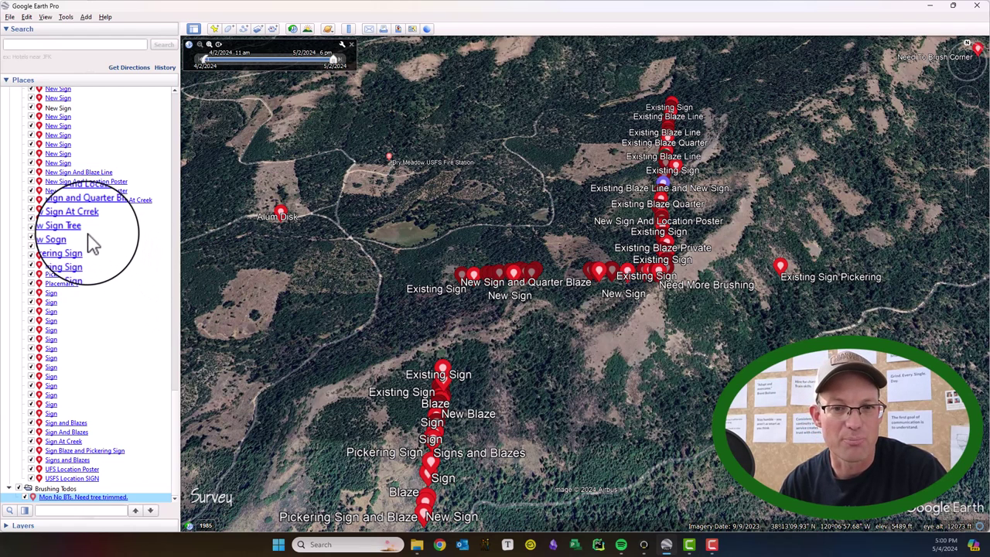
Open the Need Correct Line Brushed placemark's photo.
scroll(91, 244, up, 7)
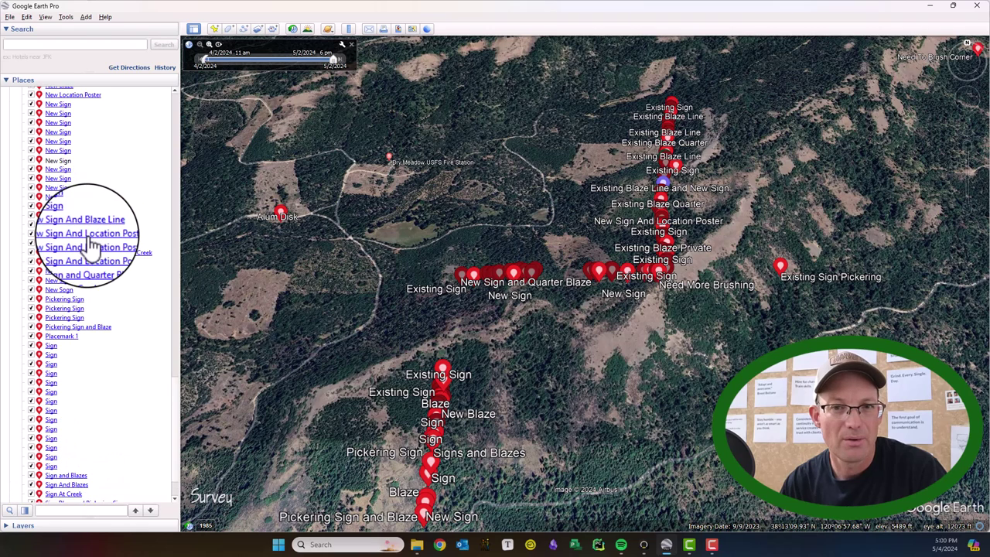
scroll(91, 245, up, 1)
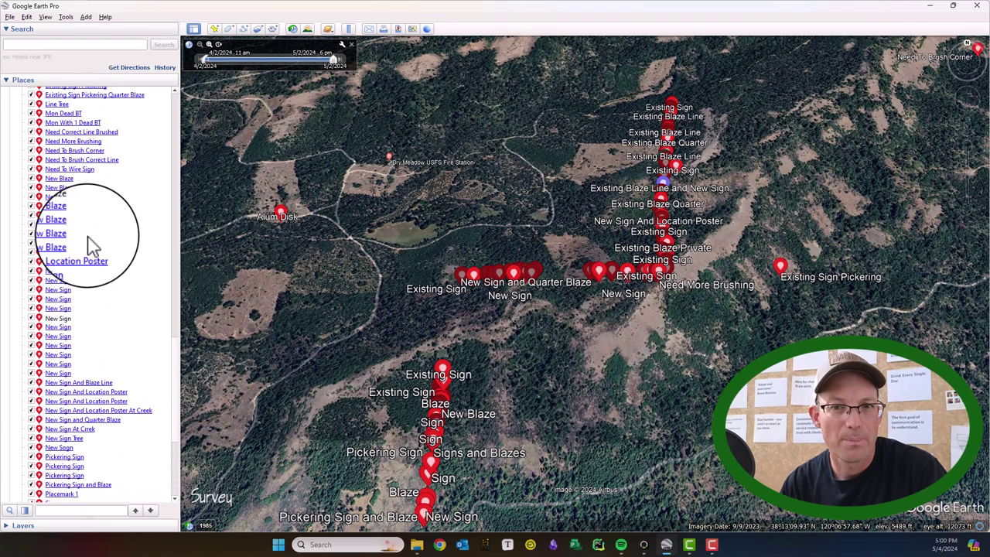
click(87, 164)
click(98, 134)
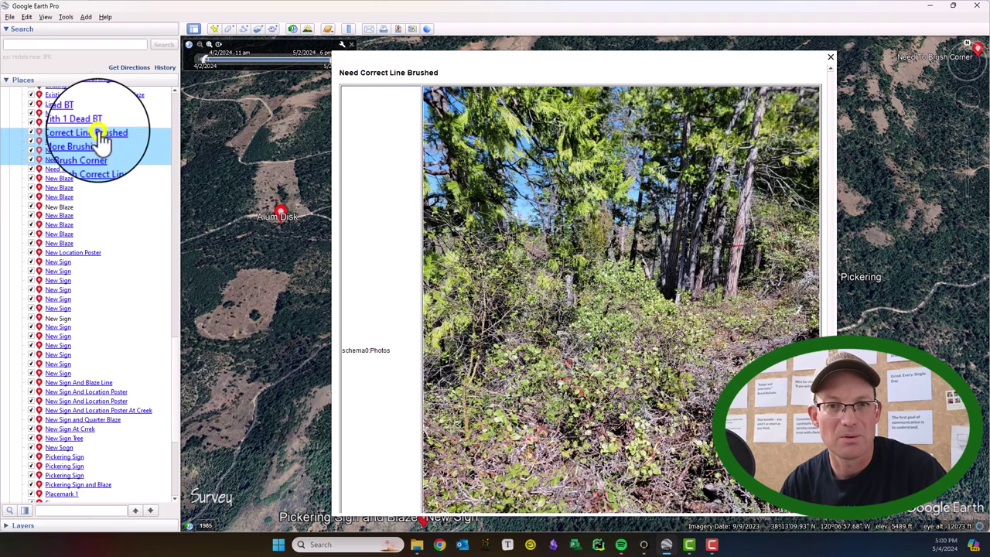
Drag the four selected brushing placemarks into the Brushing Todos folder.
right_click(100, 135)
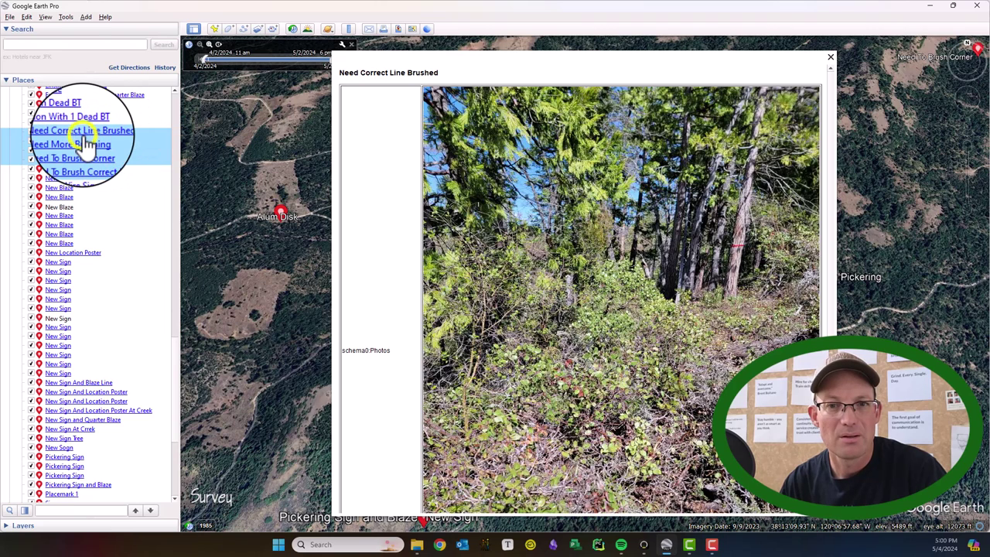
right_click(68, 152)
key(Escape)
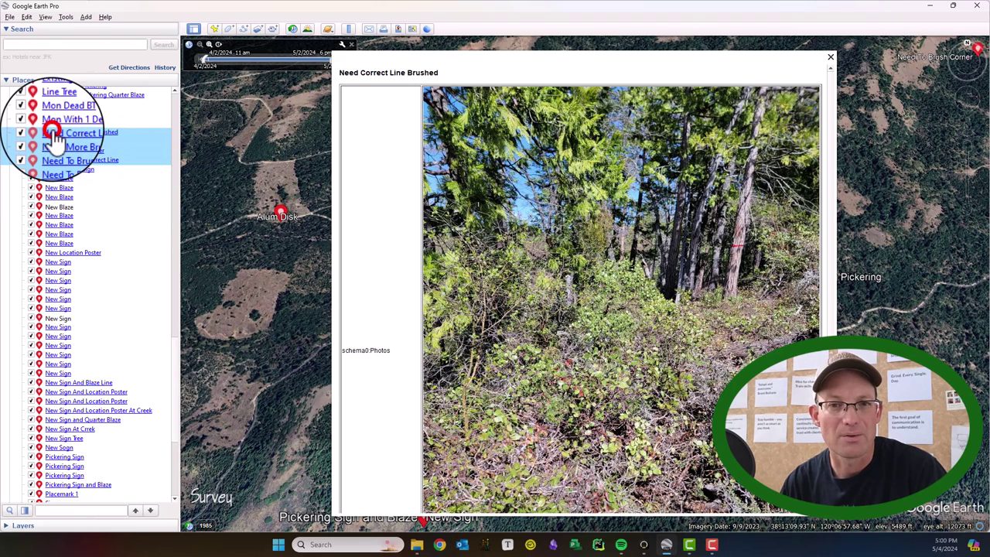
mouse_move(85, 153)
mouse_down()
mouse_move(70, 415)
mouse_move(79, 517)
mouse_move(108, 423)
mouse_move(62, 469)
mouse_move(61, 506)
mouse_move(65, 496)
mouse_up()
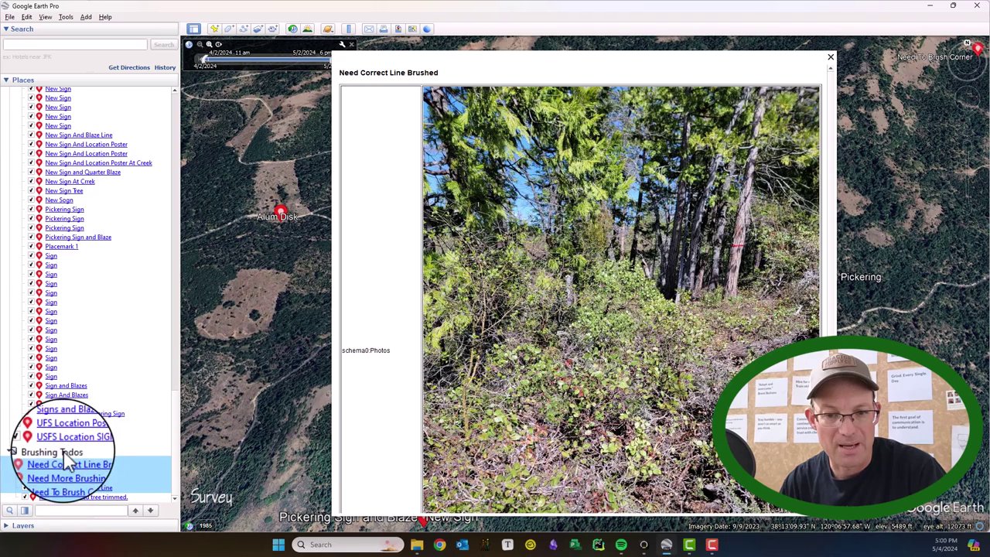
click(64, 450)
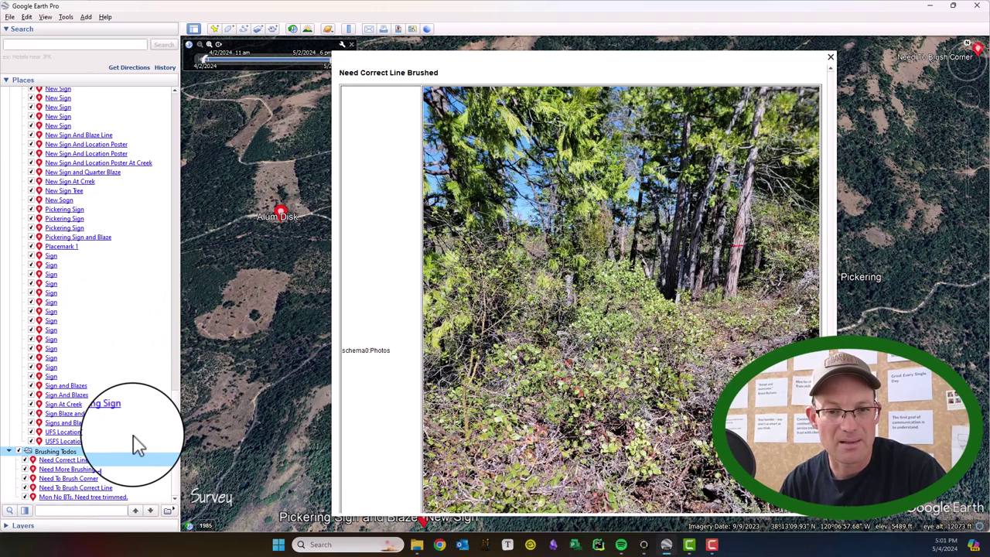
Collapse Layer 1 and close the Need Correct Line Brushed photo balloon.
scroll(133, 436, up, 3)
scroll(133, 437, up, 10)
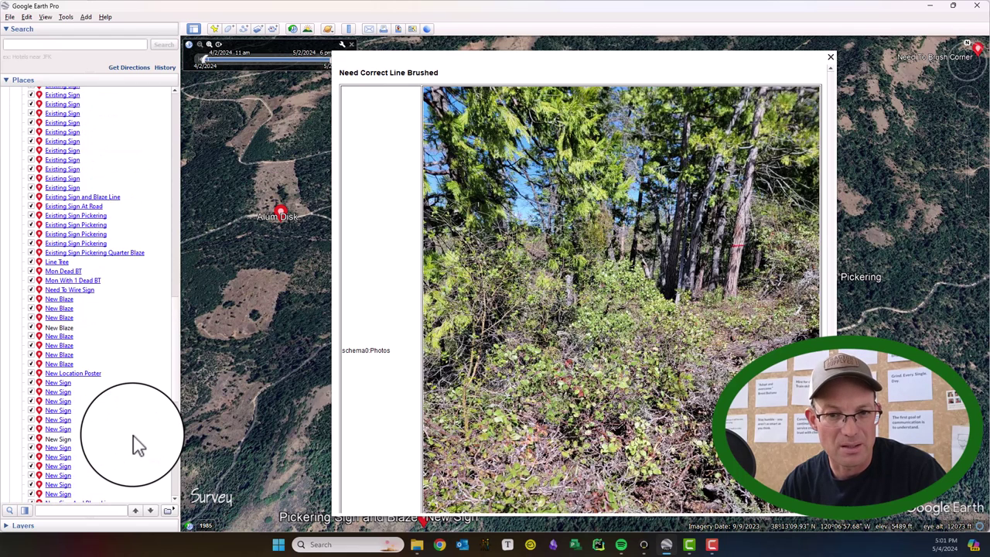
scroll(133, 435, up, 15)
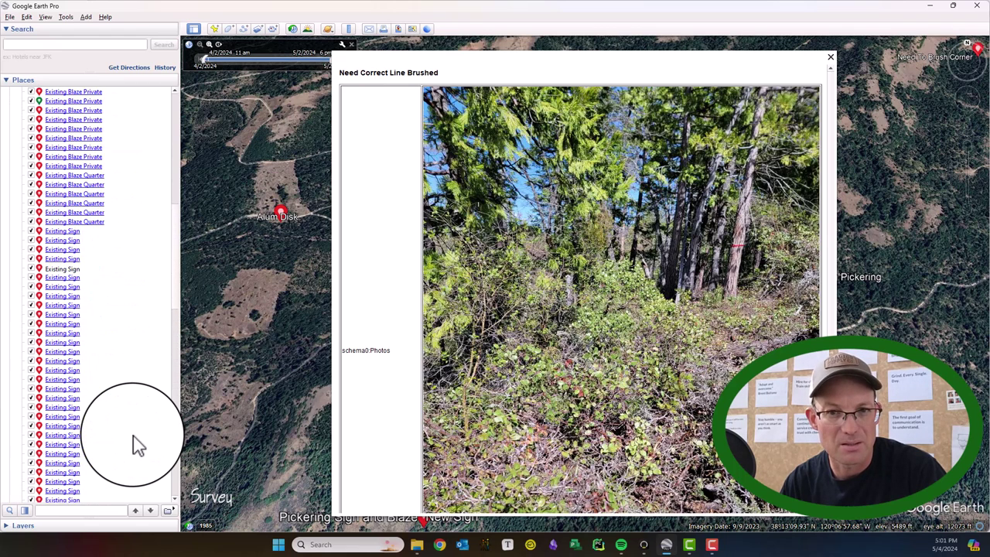
scroll(133, 435, up, 6)
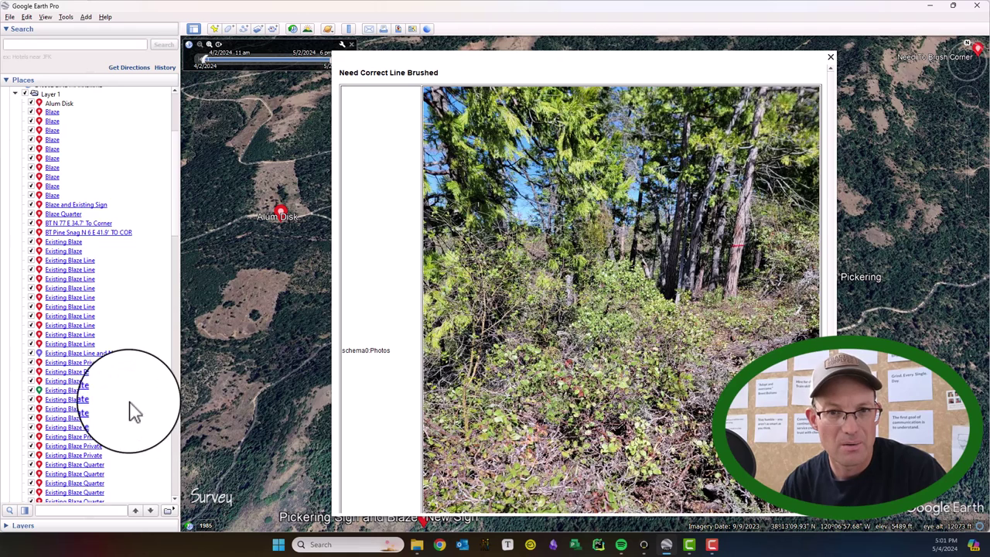
click(14, 93)
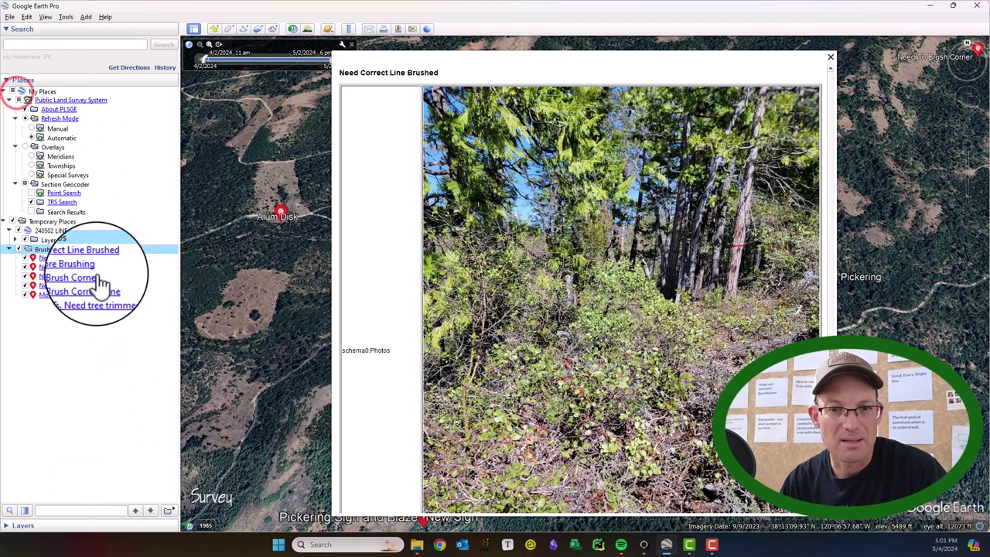
right_click(62, 249)
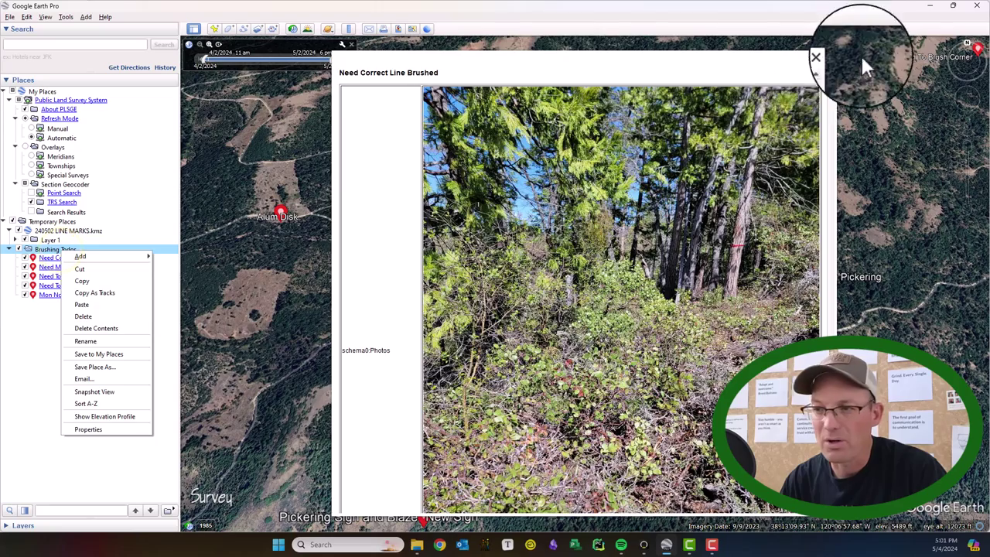
click(829, 57)
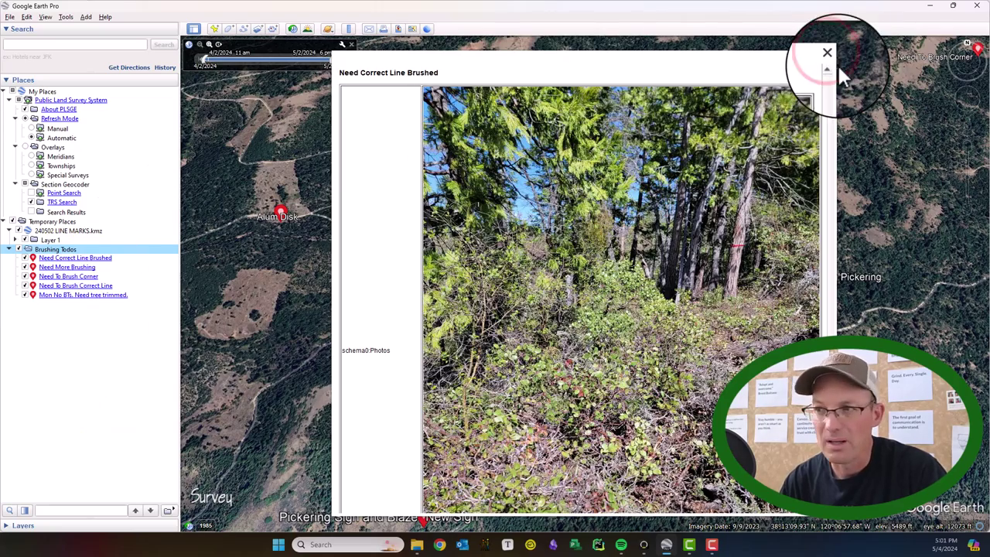
click(829, 58)
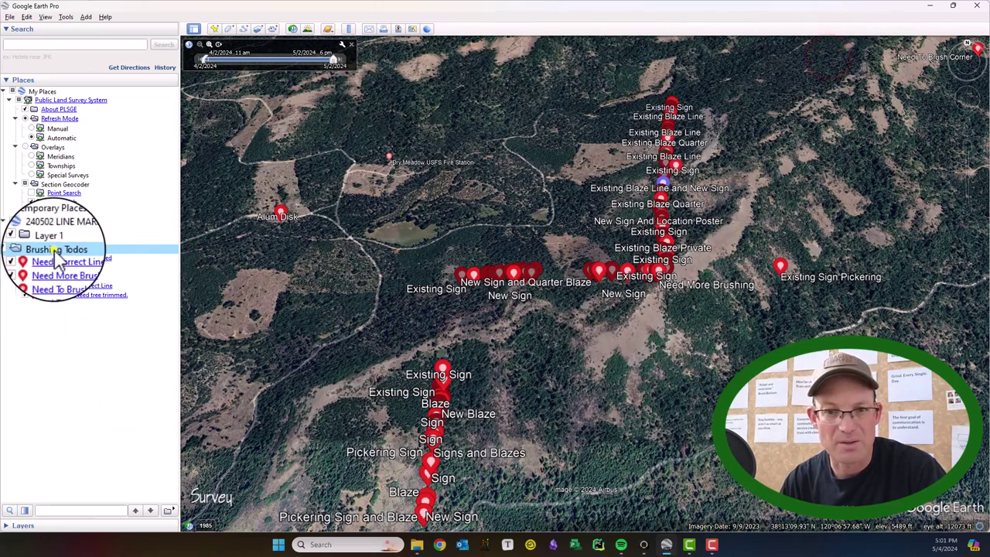
Save the Brushing Todos folder as 'BRUSHING CREW TASKS.kmz' in Desktop\Temp.
right_click(54, 249)
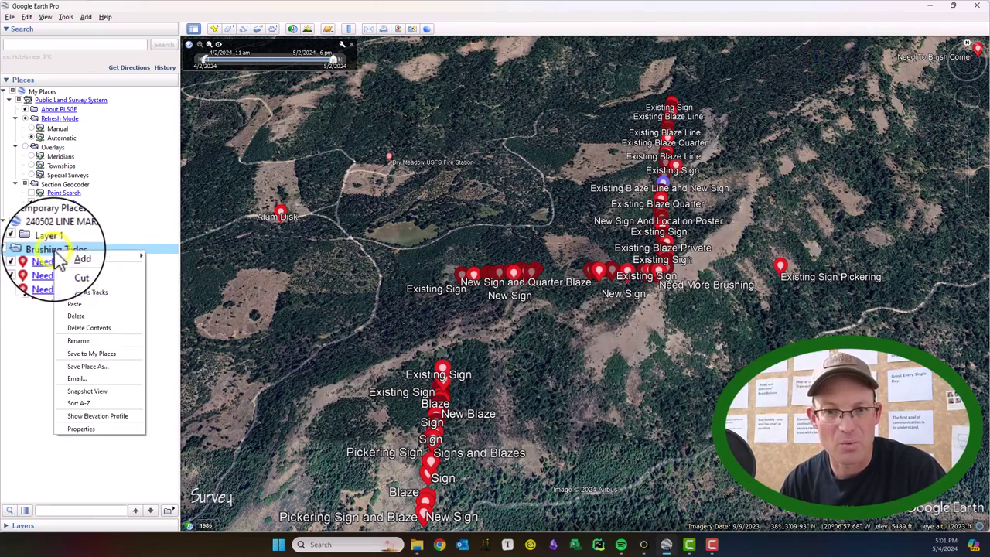
click(114, 368)
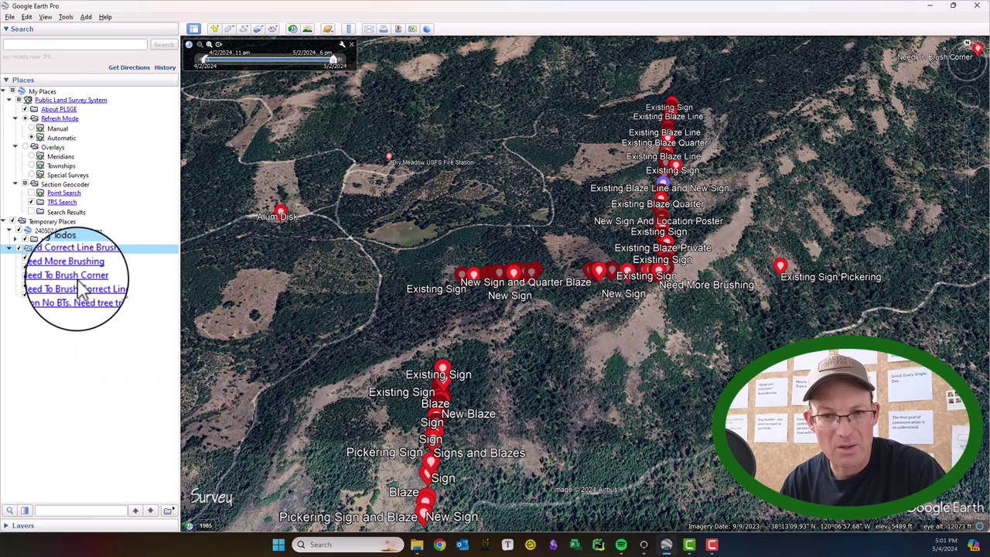
scroll(66, 254, down, 3)
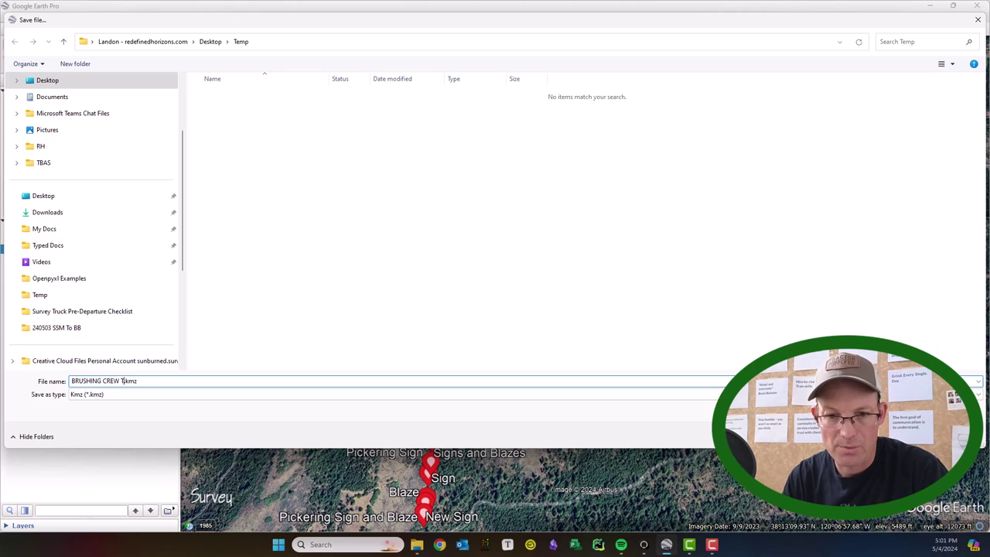
key(Return)
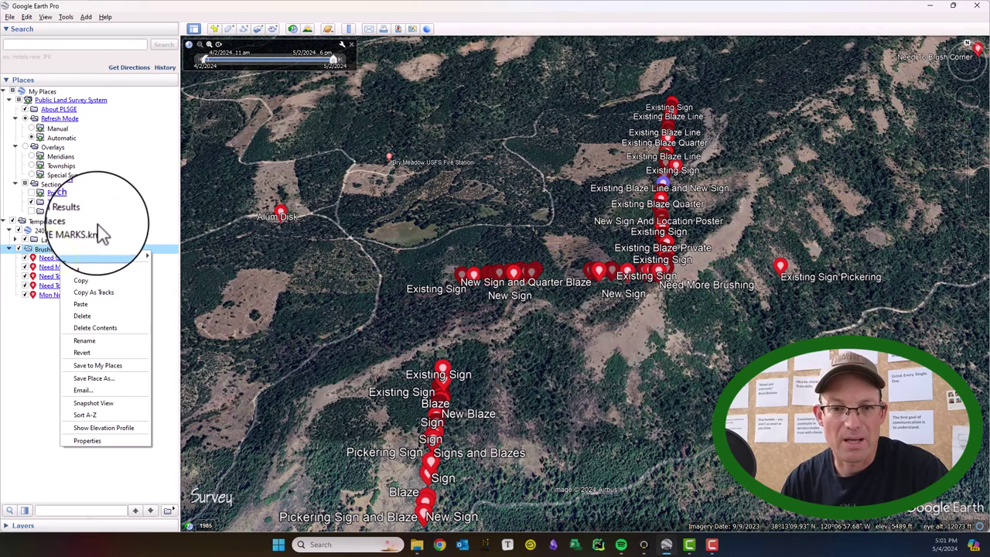
Delete Brushing Todos and 240502 LINE MARKS.kmz from Temporary Places, then switch to File Explorer.
click(95, 327)
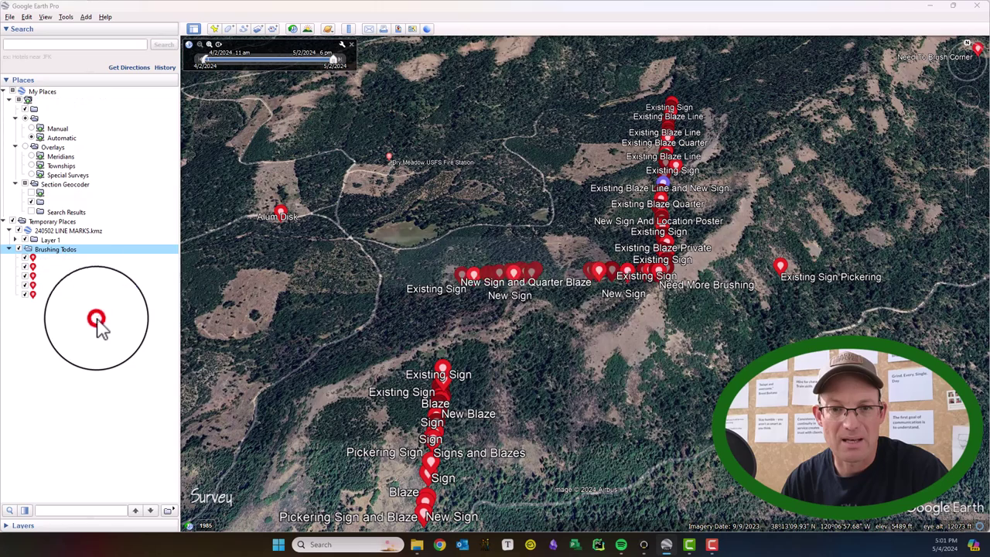
click(552, 283)
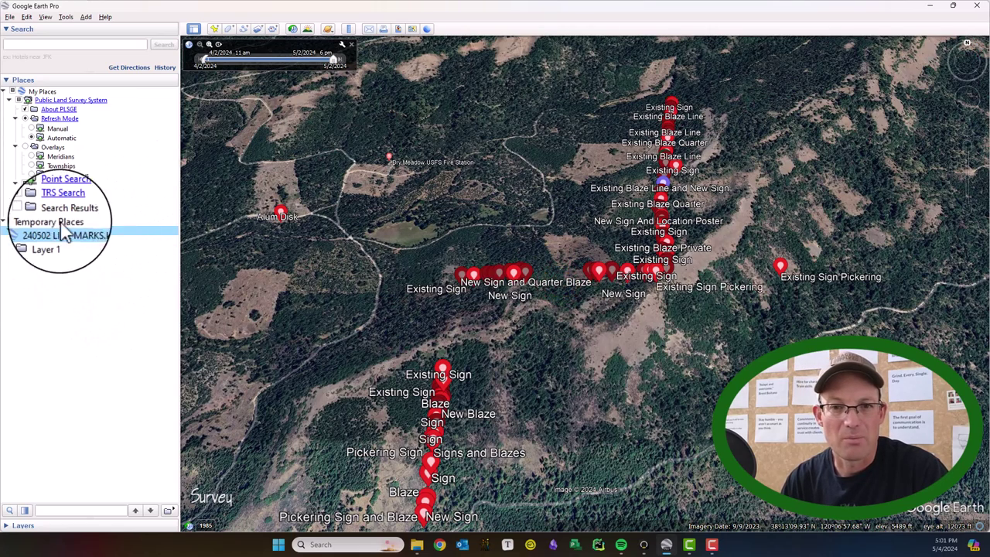
mouse_move(66, 237)
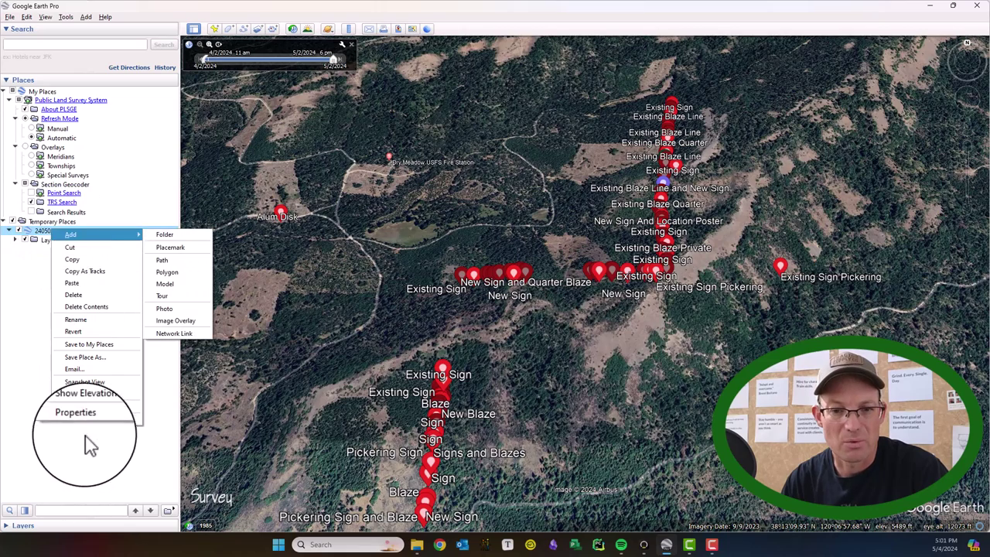
click(76, 295)
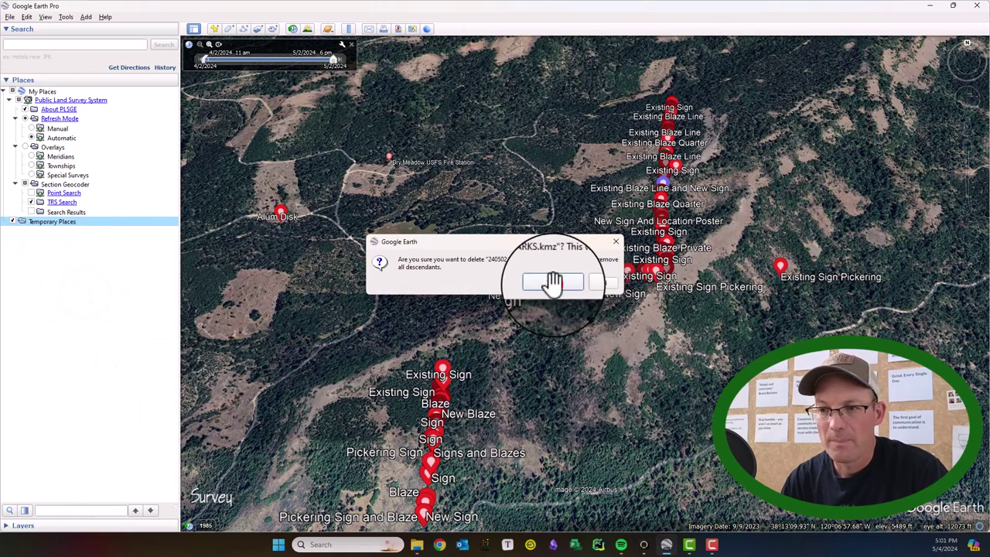
click(552, 283)
click(416, 543)
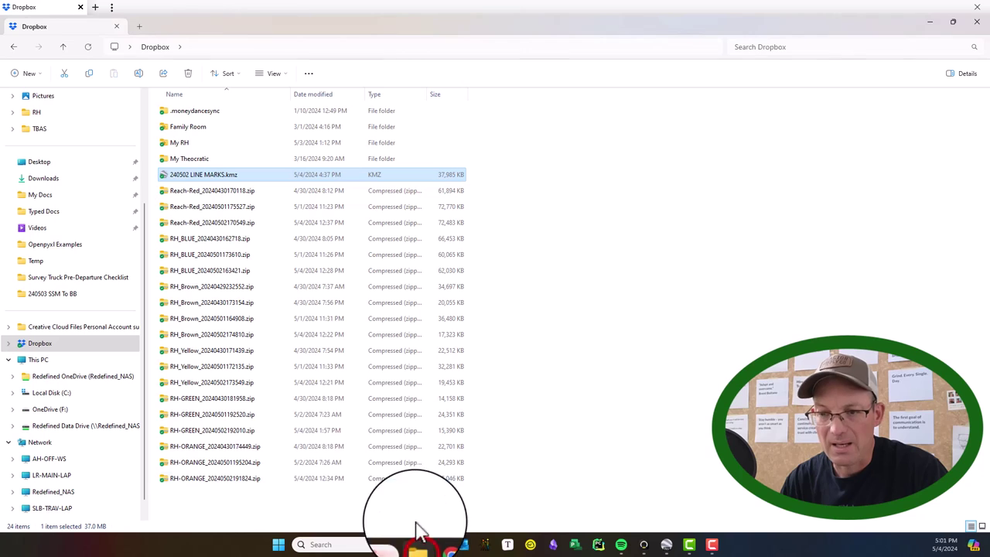
Open BRUSHING CREW TASKS.kmz from the Desktop Temp folder in Google Earth Pro.
click(71, 165)
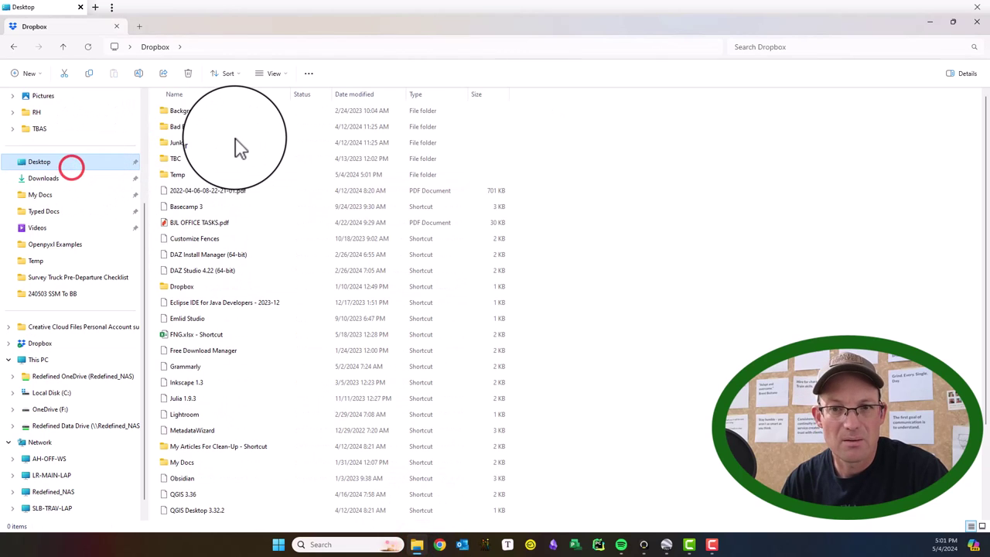
click(194, 176)
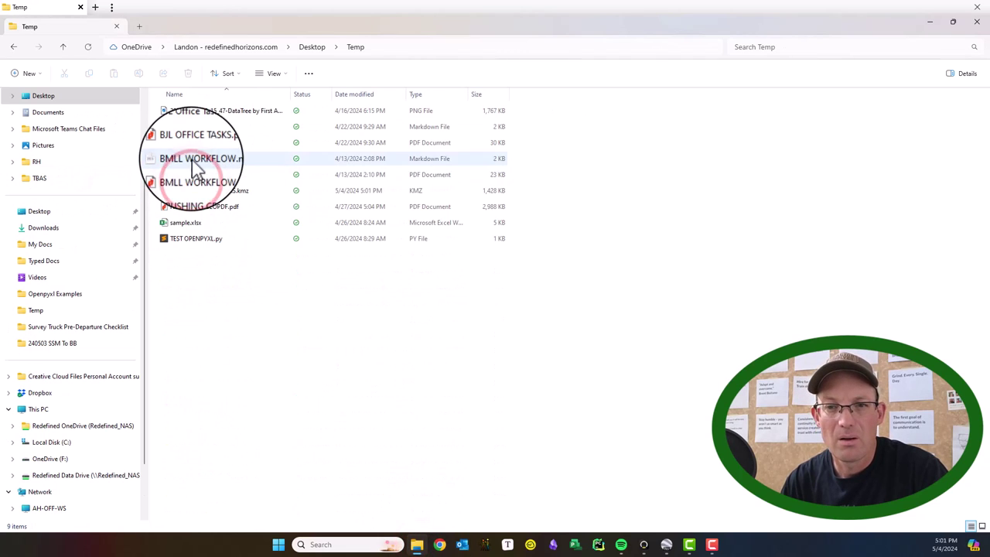
double_click(217, 189)
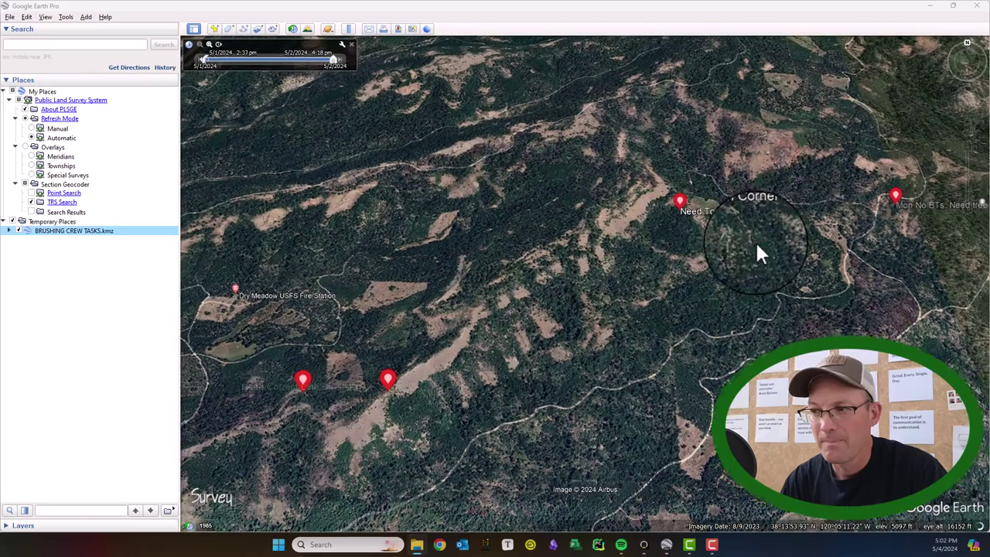
Centre and zoom the map on the two overlapping correct-line pins.
click(754, 240)
drag(685, 259, 653, 242)
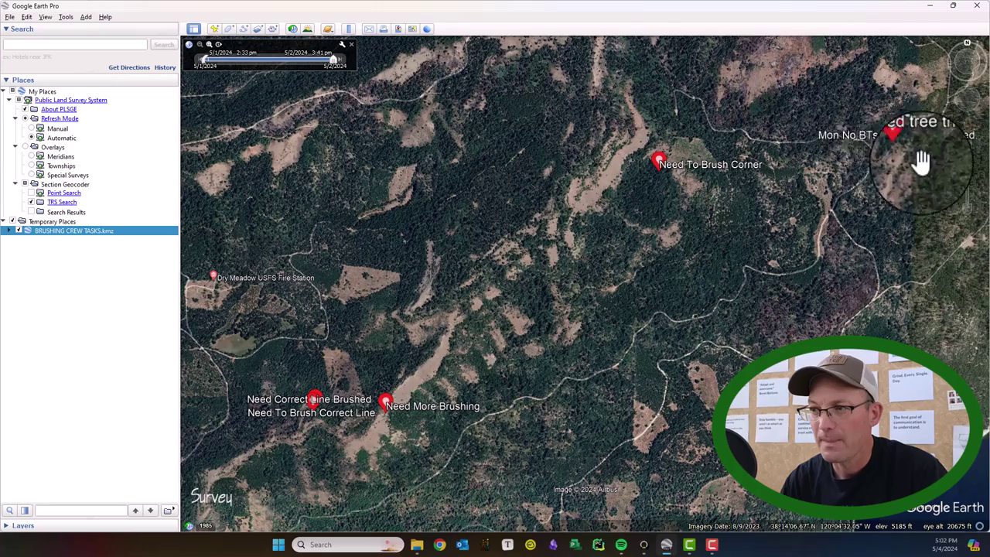
drag(726, 270, 795, 146)
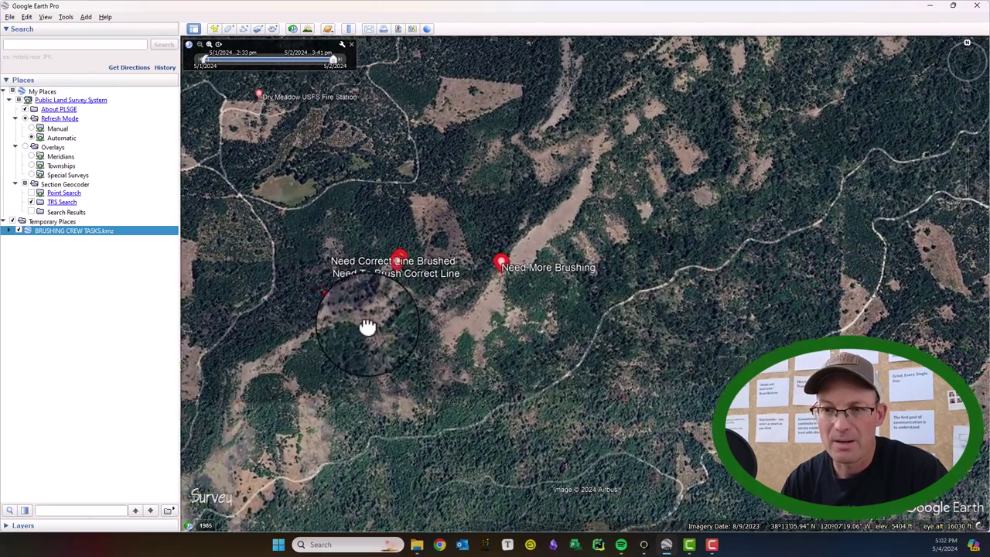
drag(327, 289, 475, 310)
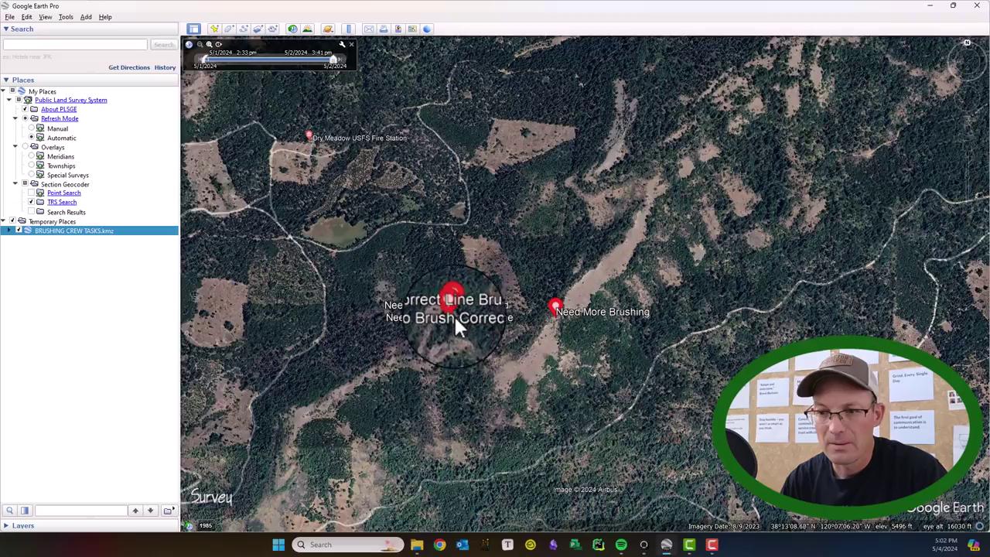
scroll(455, 316, up, 3)
scroll(458, 285, up, 3)
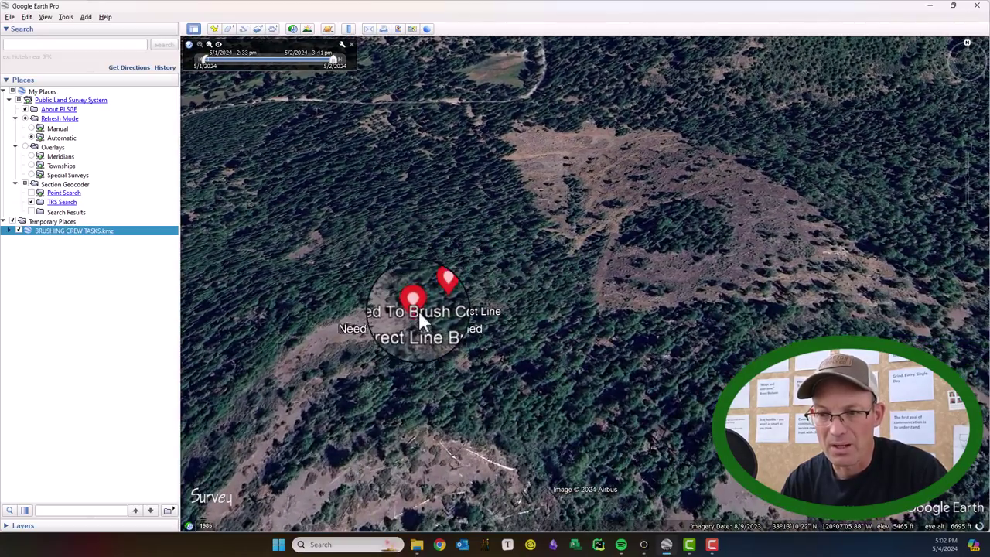
View and close the Need Correct Line Brushed and Need To Brush Correct Line photos.
click(418, 304)
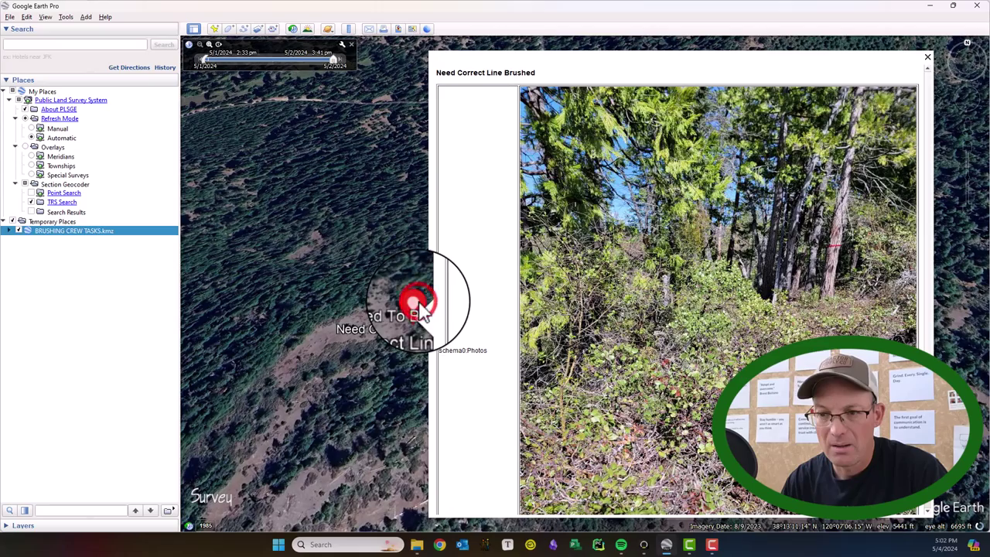
click(927, 57)
click(440, 292)
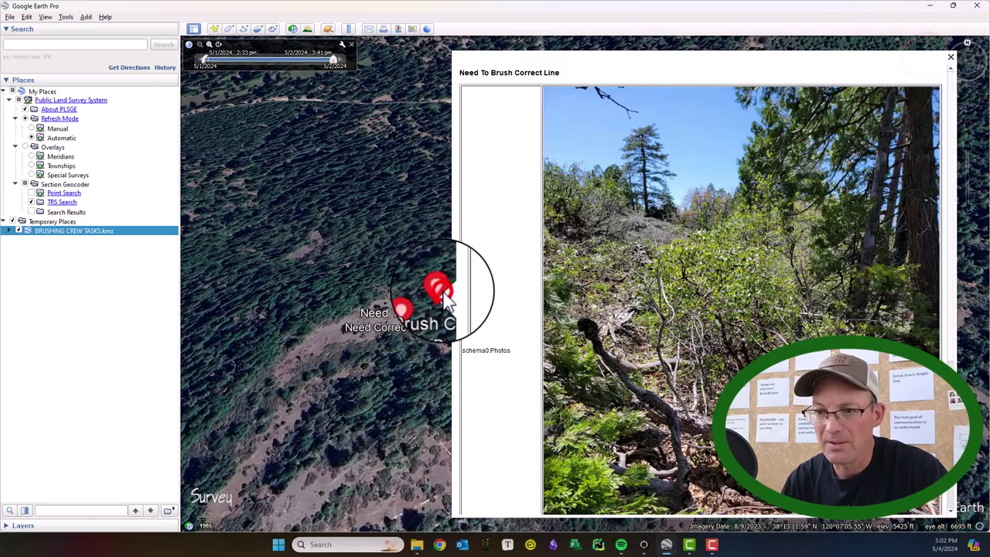
click(951, 59)
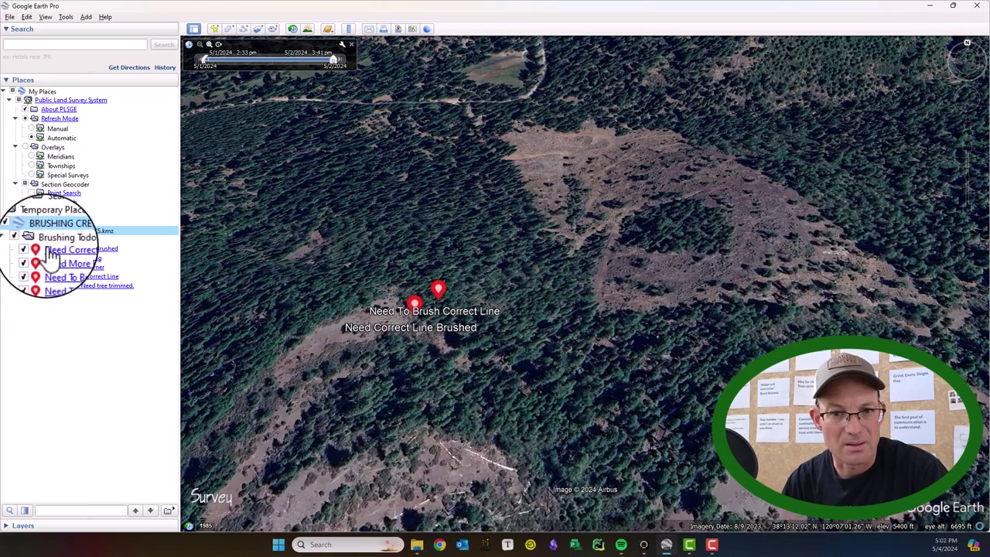
Delete the duplicate 'Need Correct Line Brushed' placemark and zoom back out over the remaining four.
right_click(58, 255)
click(66, 304)
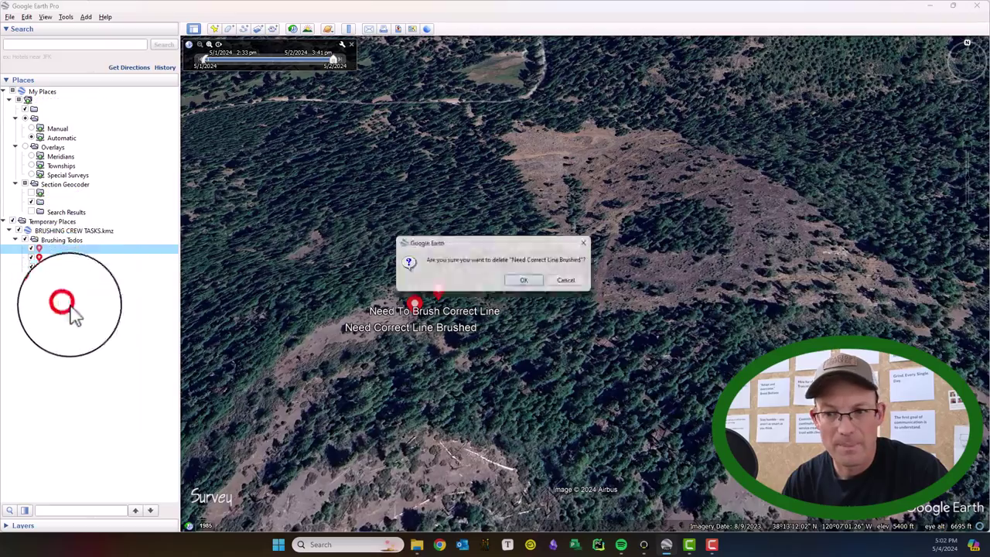
click(516, 280)
scroll(452, 323, down, 5)
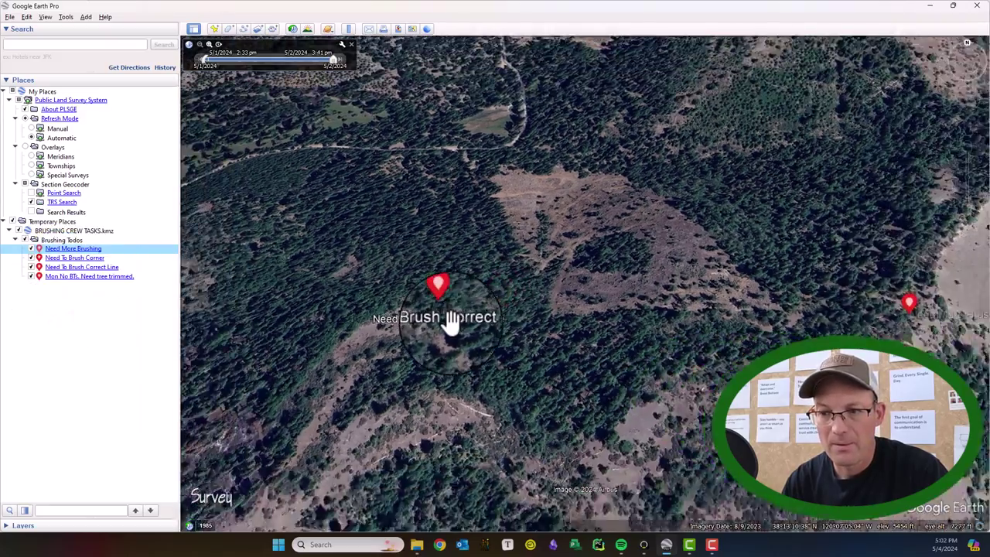
scroll(448, 313, down, 3)
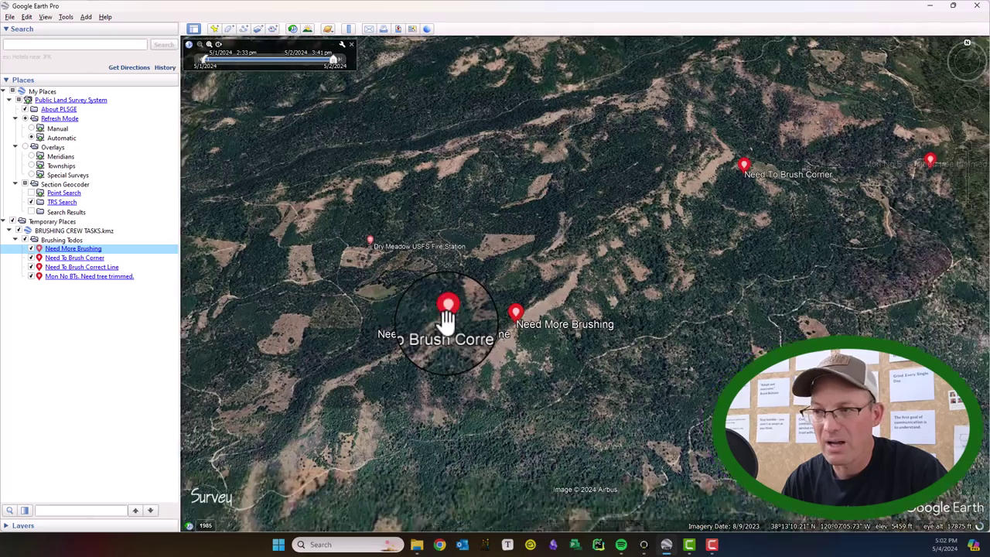
scroll(650, 358, down, 2)
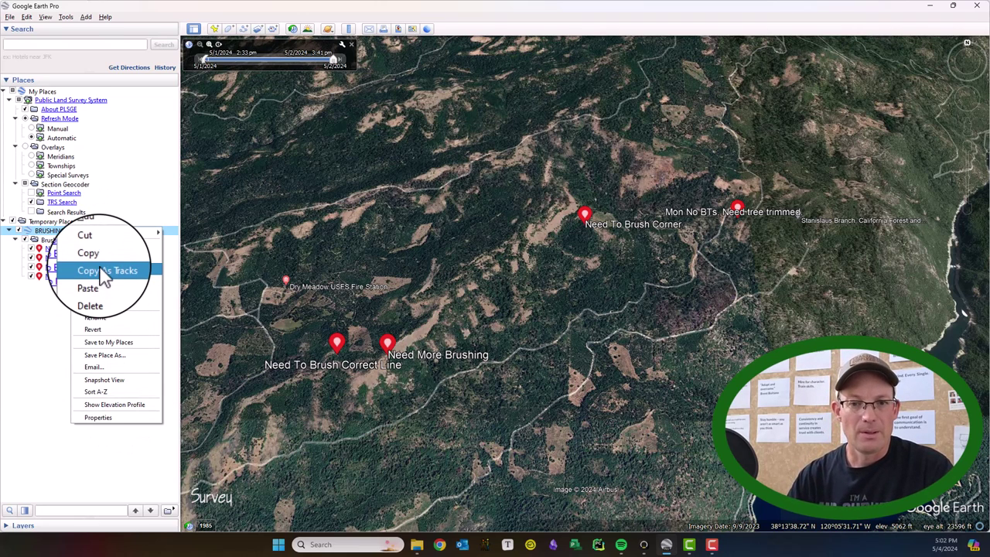
Overwrite BRUSHING CREW TASKS.kmz in Desktop\Temp with the four-placemark version.
click(108, 355)
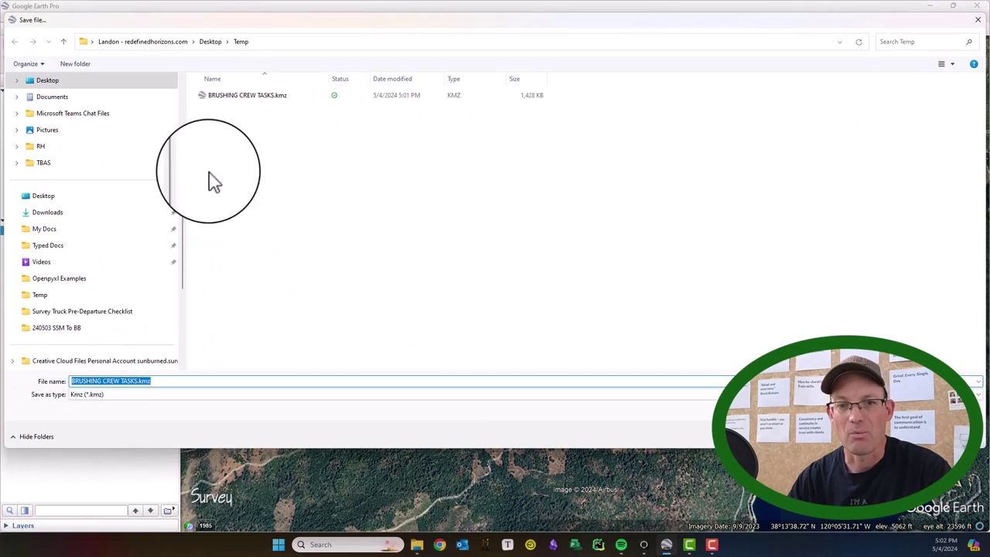
click(237, 94)
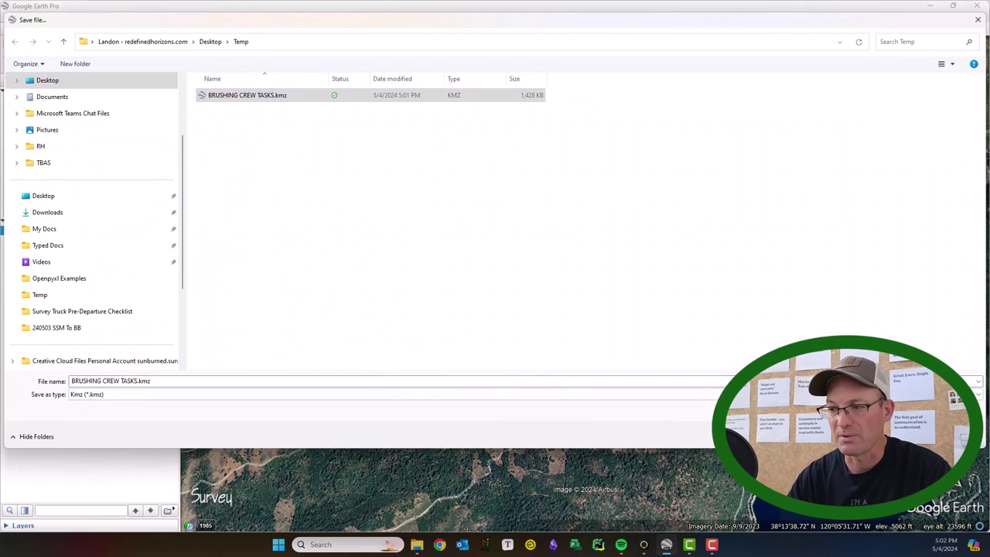
click(881, 436)
click(520, 274)
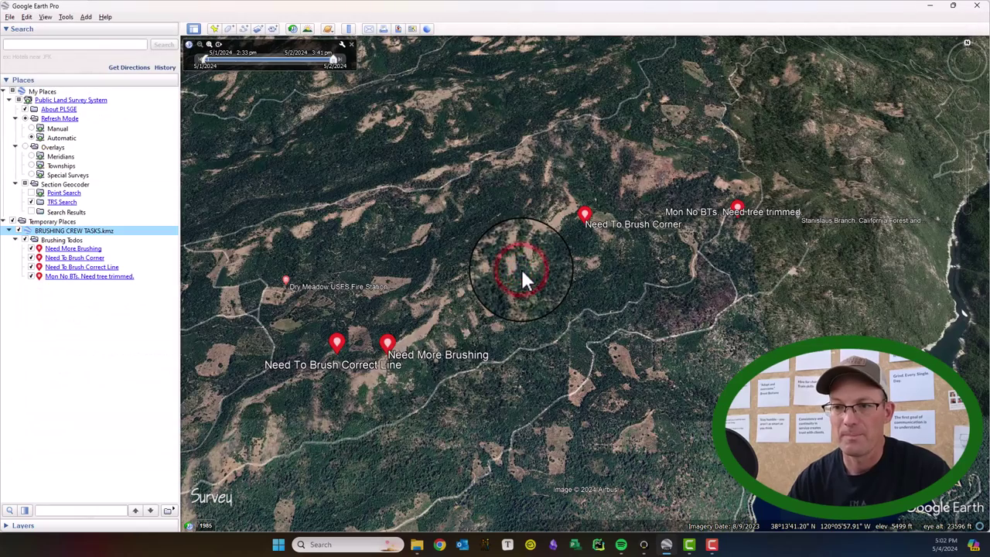
drag(575, 317, 375, 305)
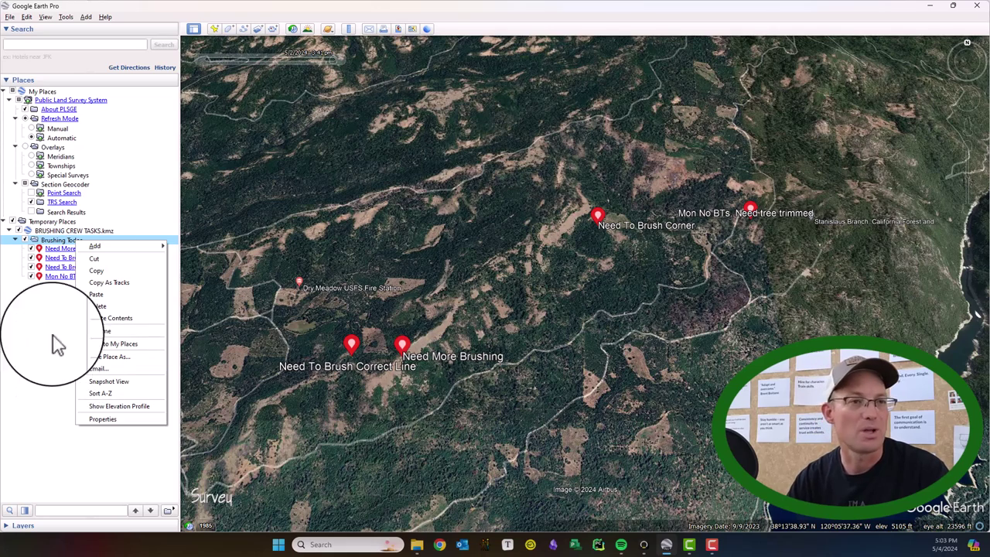
click(155, 142)
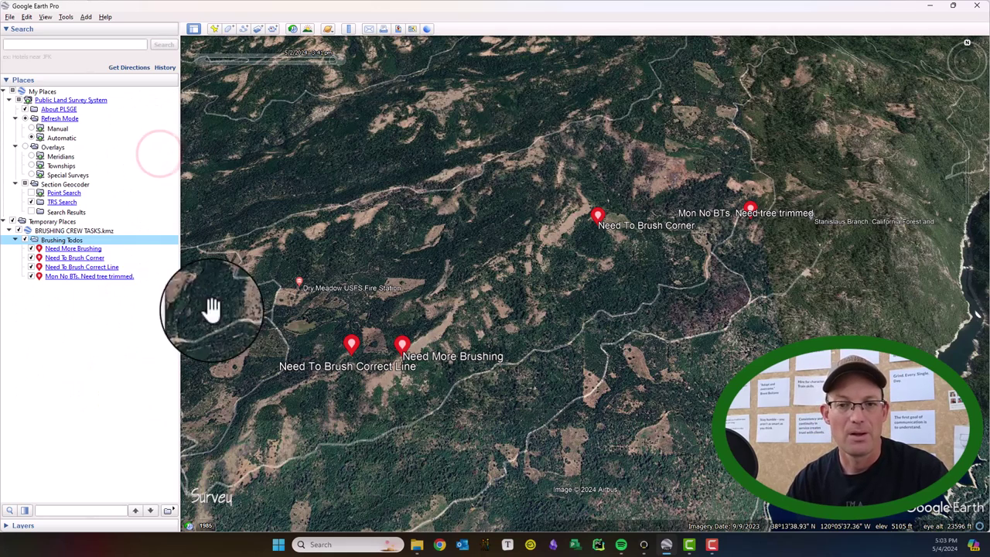
click(353, 346)
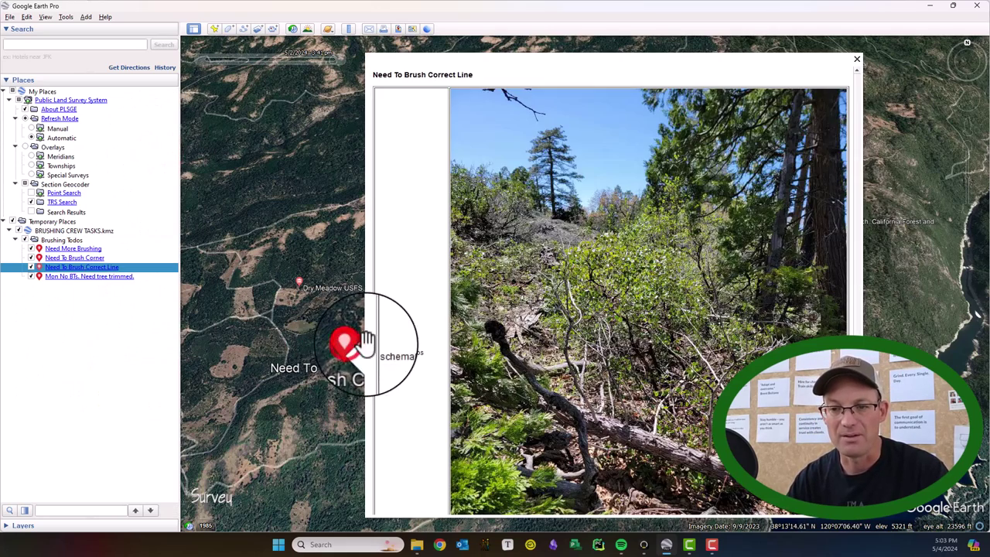
click(857, 61)
click(750, 209)
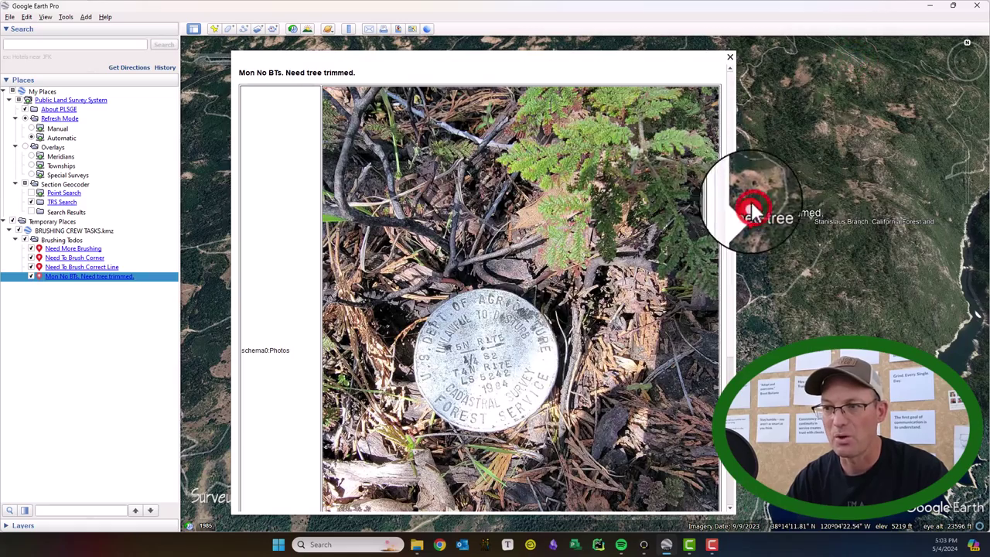
click(730, 58)
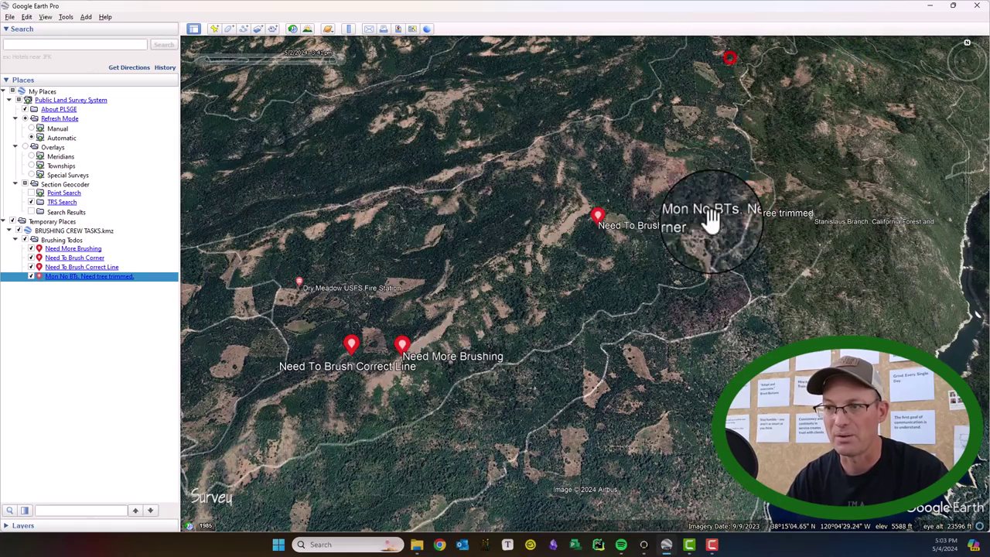
click(602, 221)
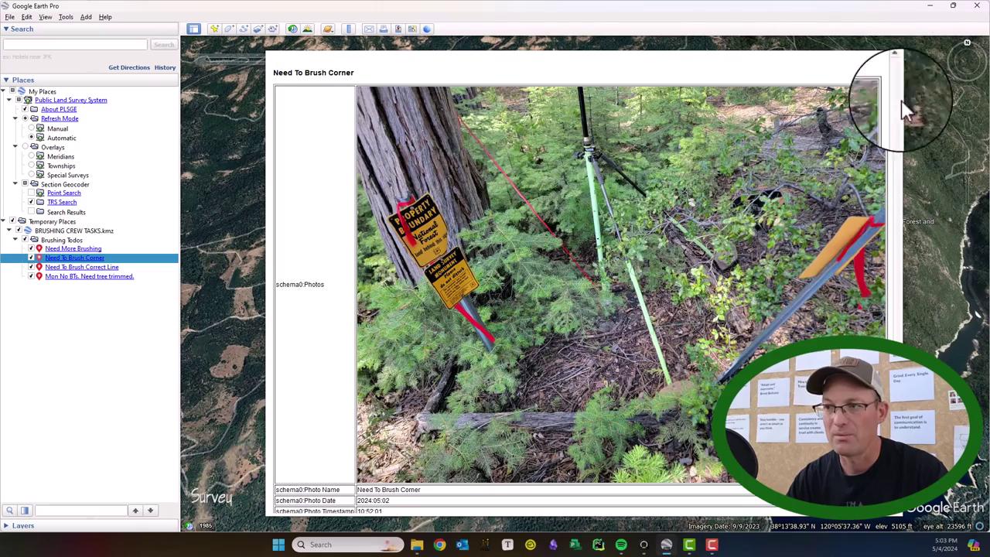
click(896, 56)
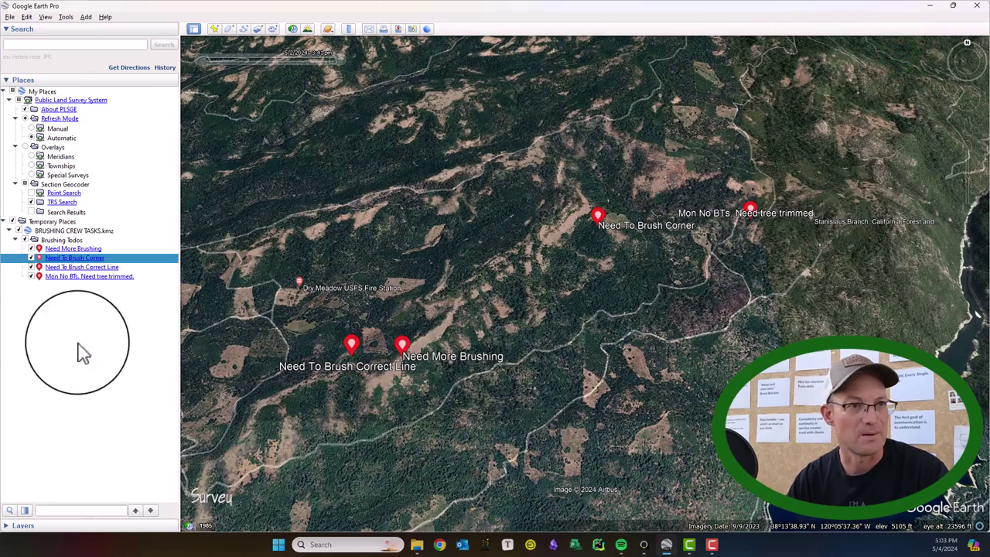